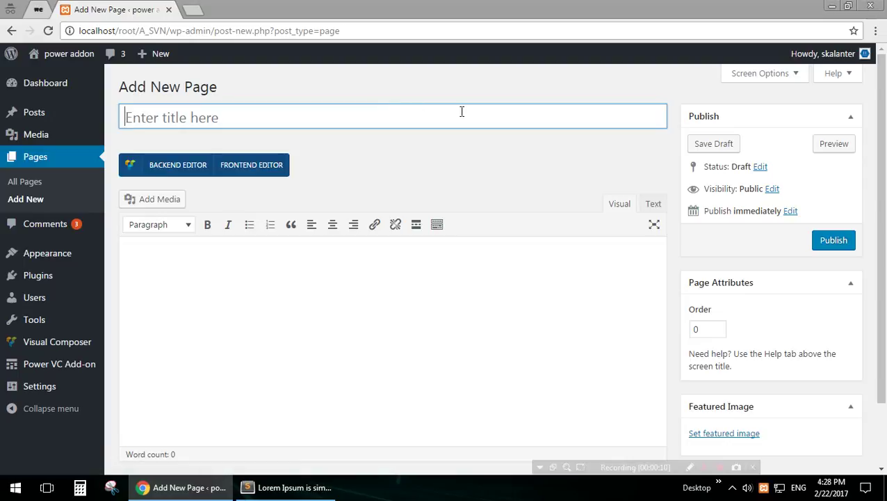
- Title the new page "Webnus Shortcode" and switch it to the backend editor
{"action": "left_click", "coordinate": [461, 111]}
{"action": "type", "text": "Webnus Shortcode"}
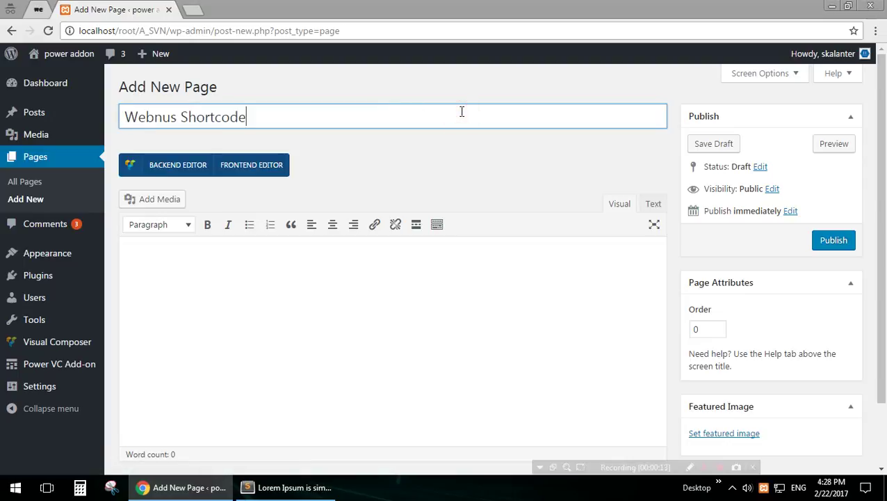
{"action": "left_click", "coordinate": [173, 167]}
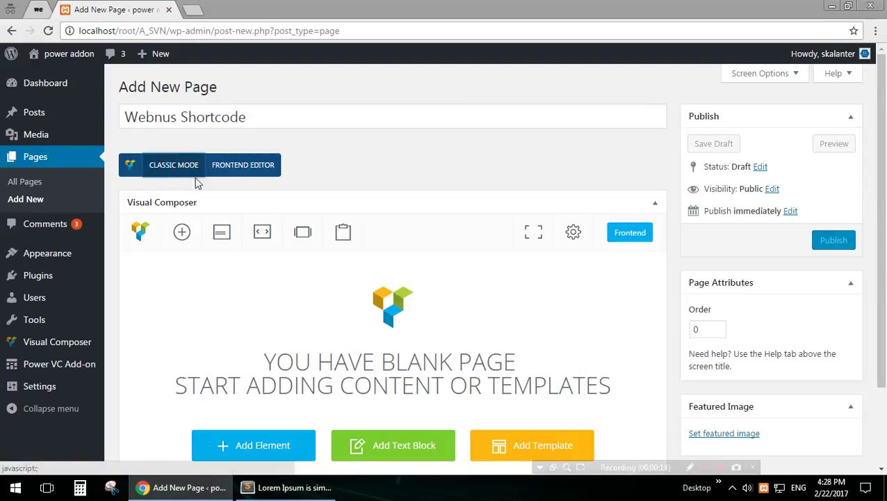
- Add a section containing a row, insert an inner row inside it and split the inner row into two equal columns
{"action": "left_click", "coordinate": [257, 235]}
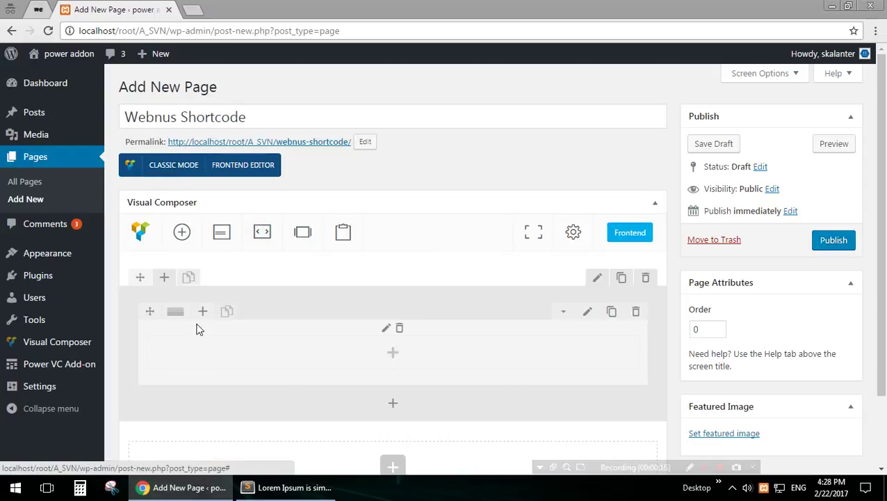
{"action": "left_click", "coordinate": [393, 355]}
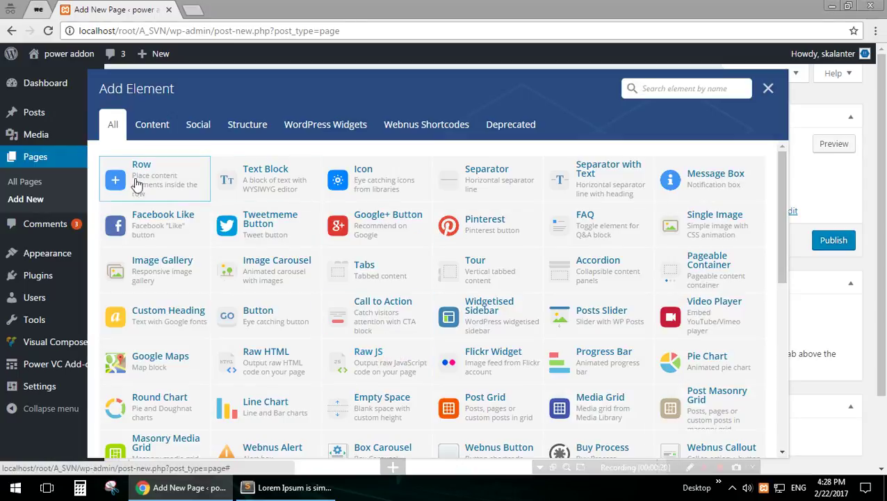
{"action": "left_click", "coordinate": [113, 178]}
{"action": "mouse_move", "coordinate": [185, 348]}
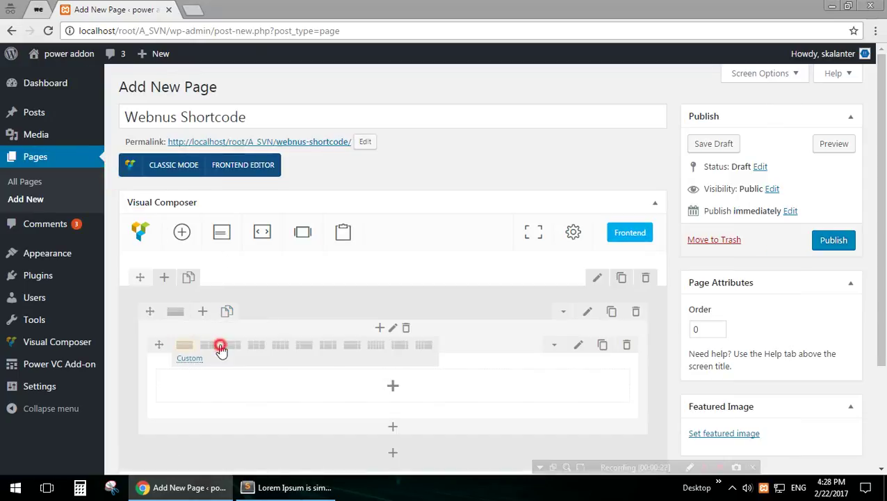
{"action": "left_click", "coordinate": [214, 346]}
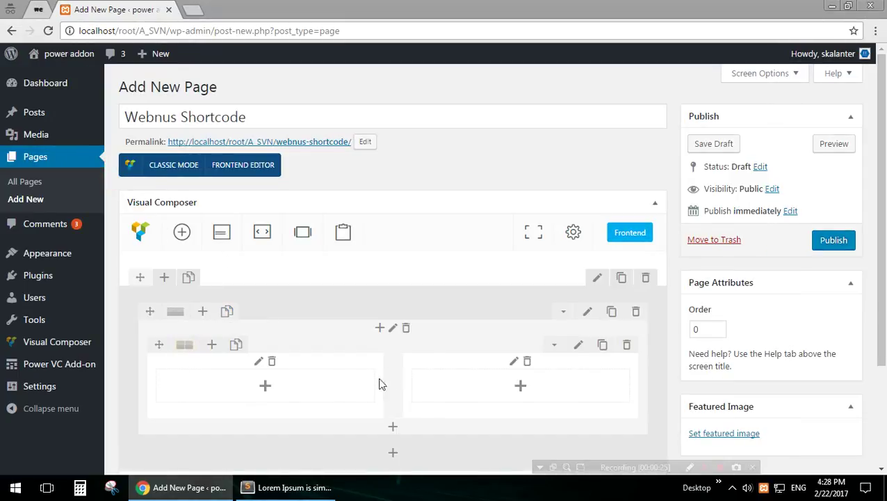
- Add a Webnus Distance element of type Distance 5 to the first column and place a clone of it in the second column
{"action": "left_click", "coordinate": [266, 386]}
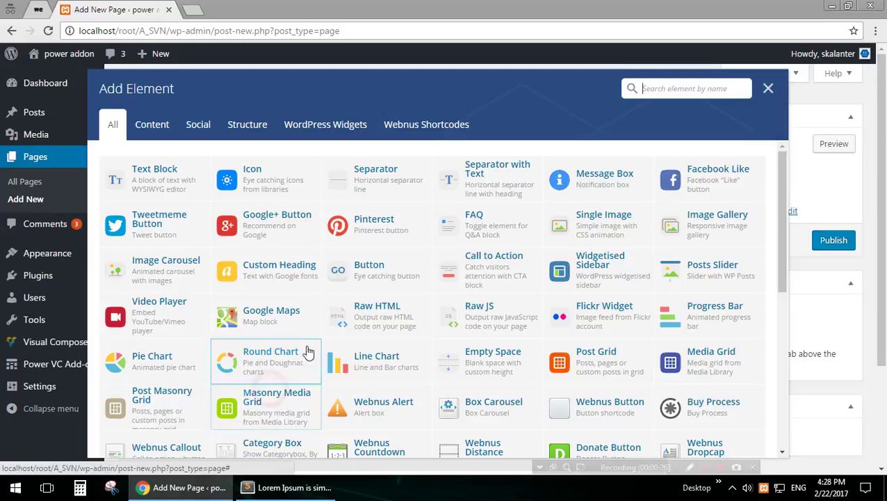
{"action": "left_click", "coordinate": [405, 129]}
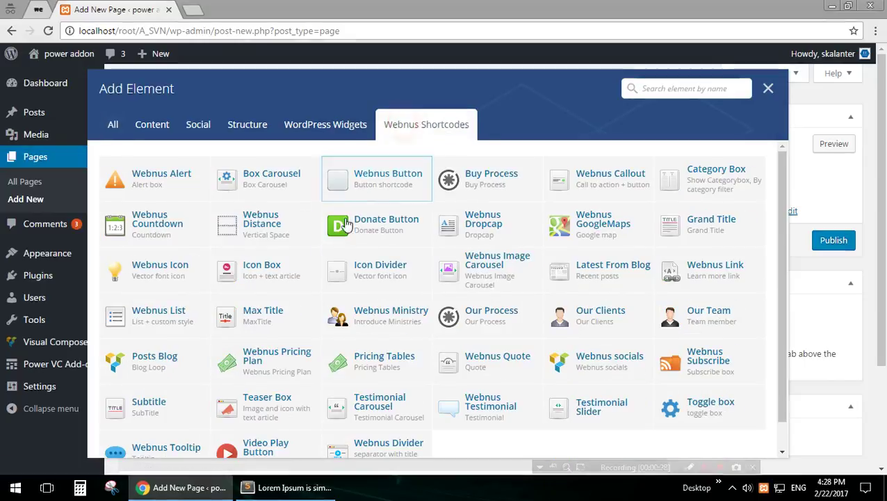
{"action": "left_click", "coordinate": [258, 231]}
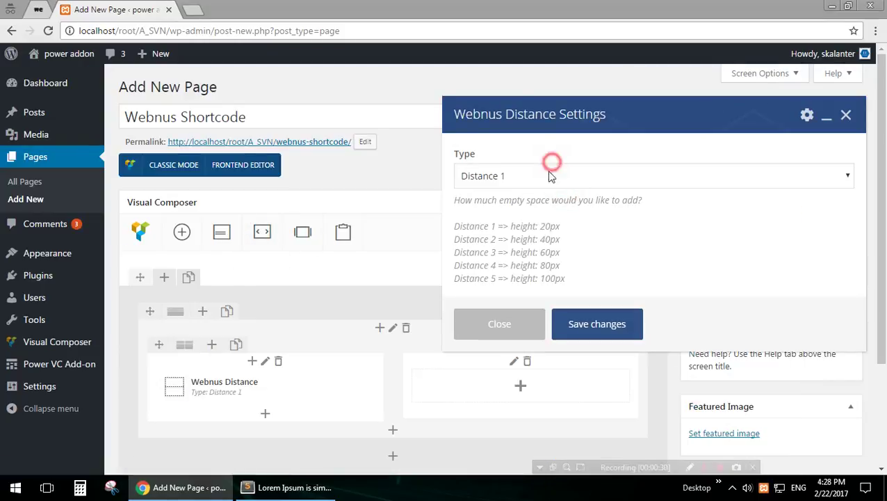
{"action": "left_click", "coordinate": [549, 176]}
{"action": "left_click", "coordinate": [520, 237]}
{"action": "left_click", "coordinate": [520, 179]}
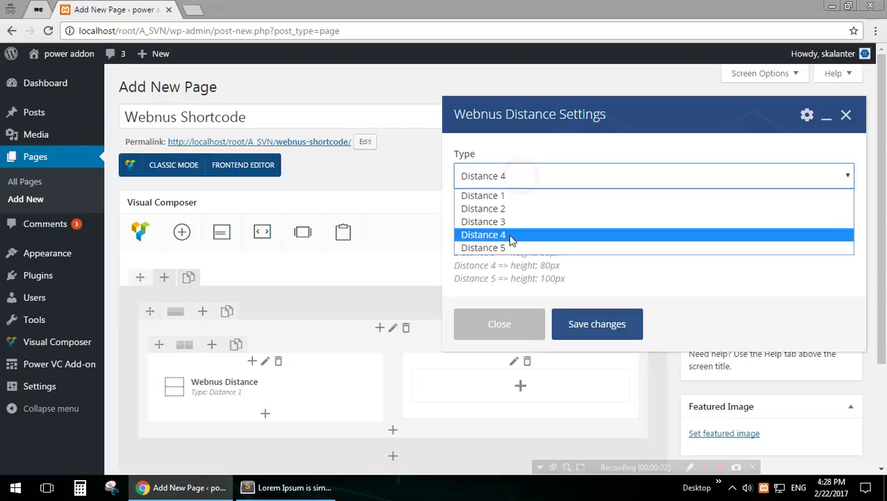
{"action": "left_click", "coordinate": [509, 247]}
{"action": "left_click", "coordinate": [595, 323]}
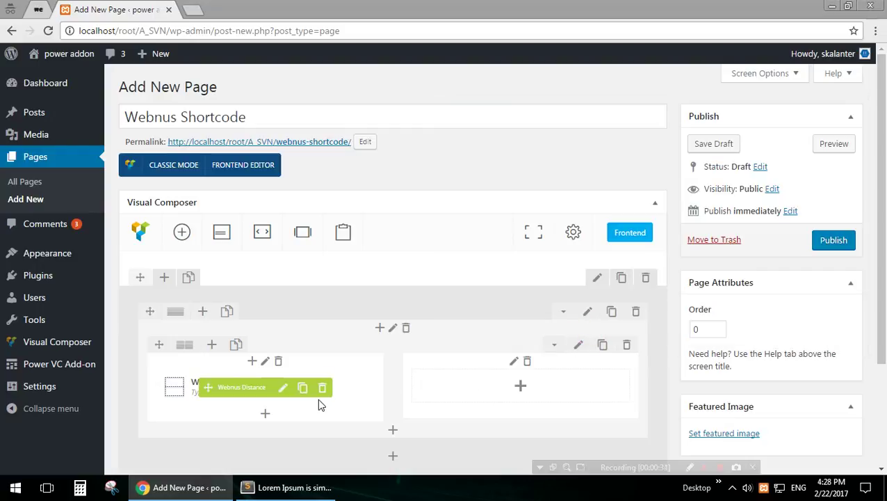
{"action": "left_click", "coordinate": [302, 387]}
{"action": "left_click_drag", "start_coordinate": [228, 420], "coordinate": [487, 382]}
- Add a Teaser Box below the distance element in the first column and set its image to testimage-07.jpg
{"action": "scroll", "coordinate": [347, 368], "scroll_direction": "down", "scroll_amount": 1}
{"action": "left_click", "coordinate": [266, 349]}
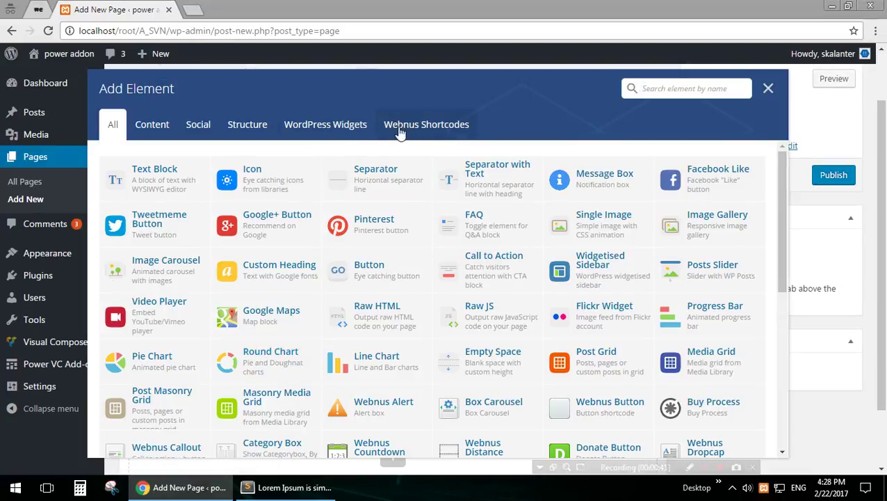
{"action": "left_click", "coordinate": [423, 125]}
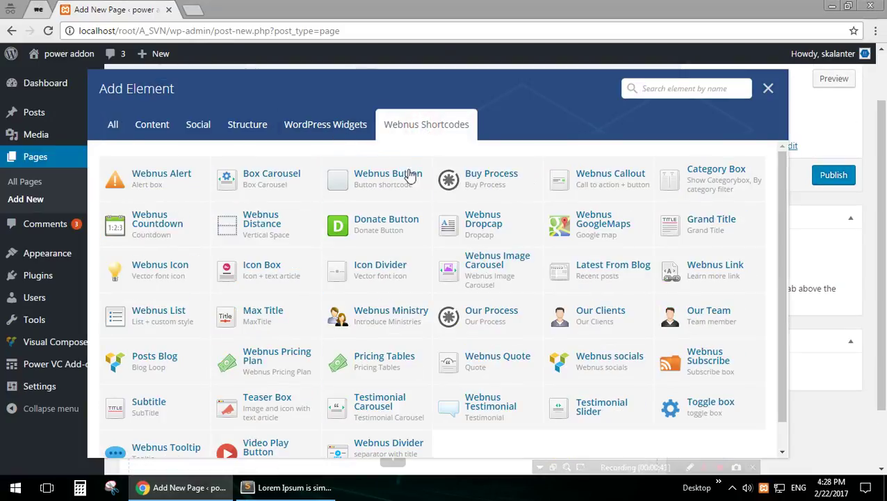
{"action": "left_click", "coordinate": [258, 406]}
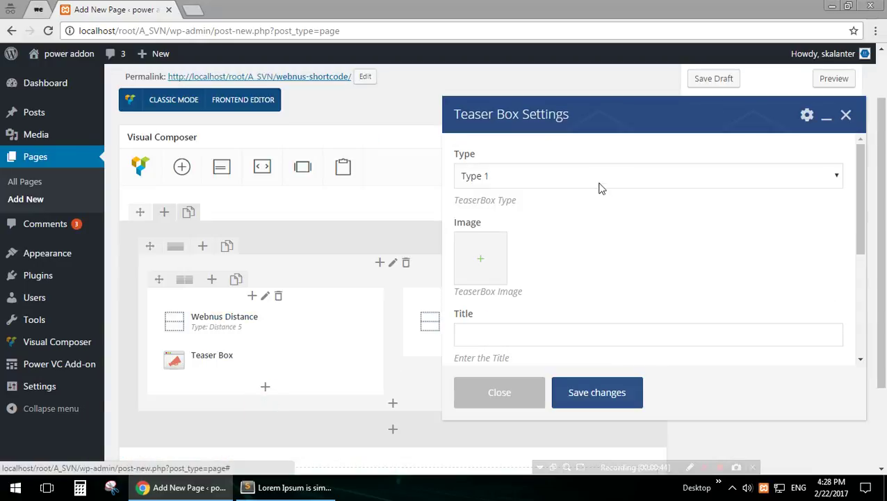
{"action": "left_click", "coordinate": [481, 260]}
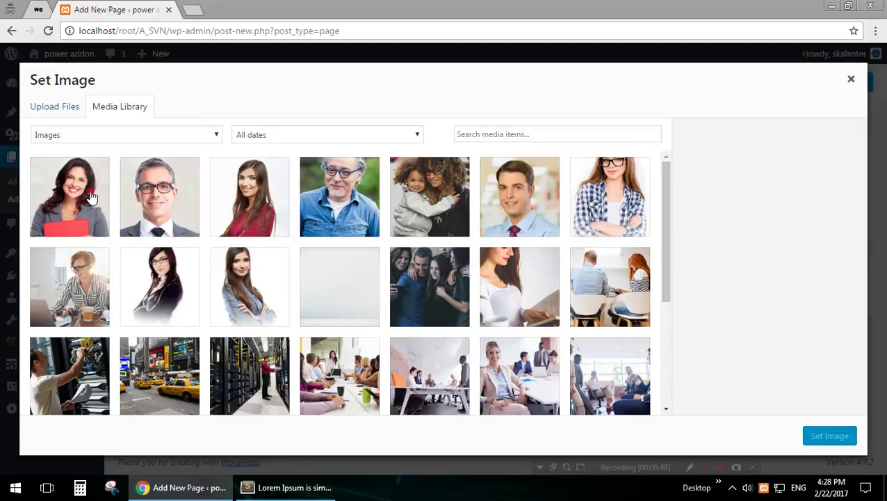
{"action": "left_click", "coordinate": [91, 198]}
{"action": "left_click", "coordinate": [821, 437]}
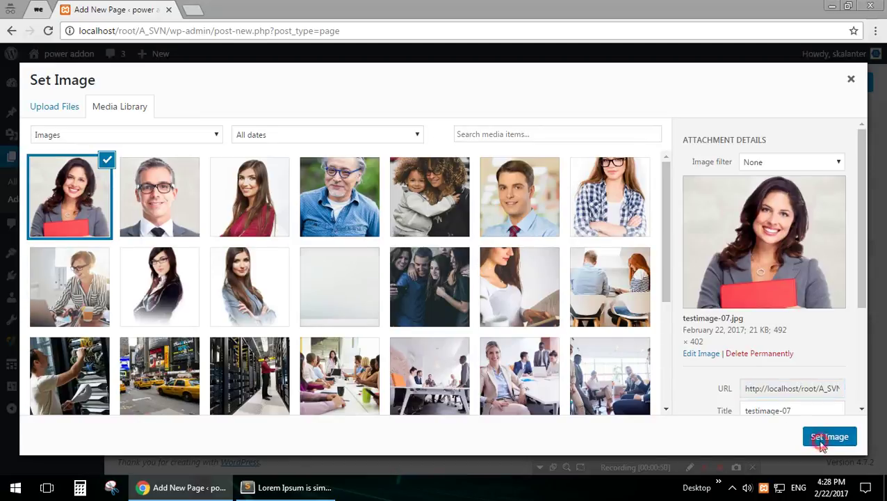
- Give the Teaser Box the title "Type 1" and the subtitle "Subtitle", and save its settings
{"action": "scroll", "coordinate": [591, 257], "scroll_direction": "down", "scroll_amount": 1}
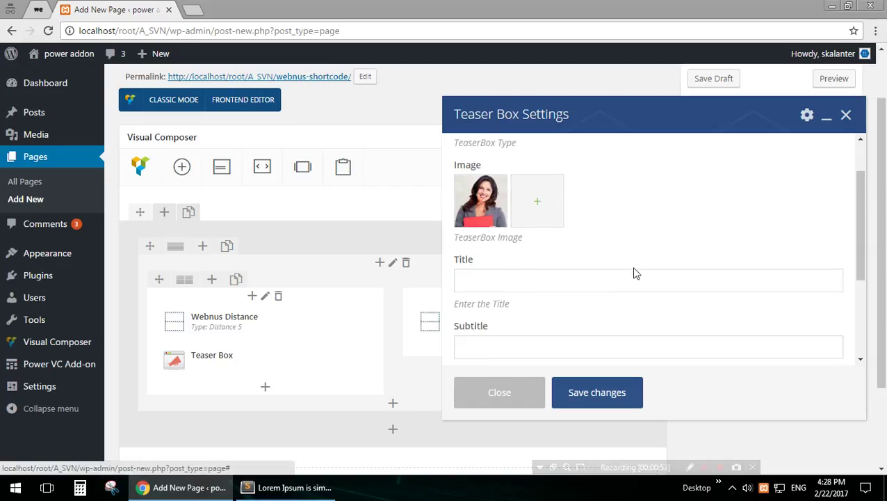
{"action": "left_click", "coordinate": [605, 269]}
{"action": "scroll", "coordinate": [606, 269], "scroll_direction": "up", "scroll_amount": 1}
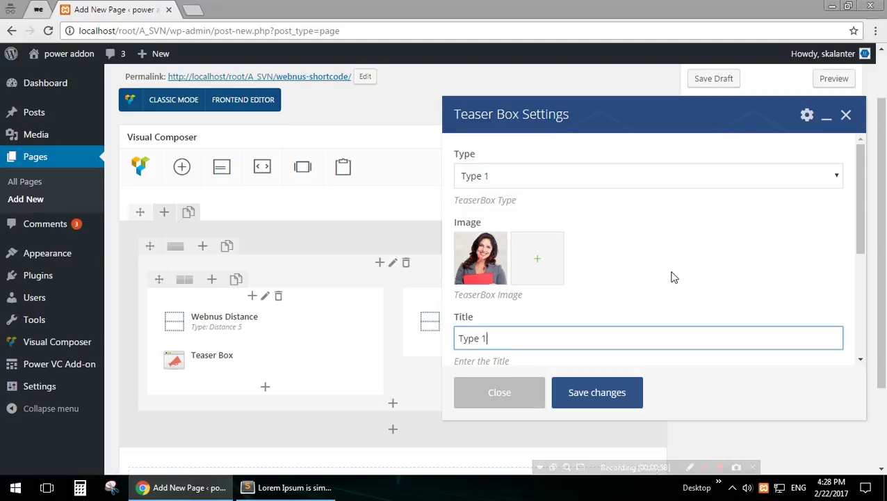
{"action": "type", "text": "Type 1"}
{"action": "scroll", "coordinate": [671, 278], "scroll_direction": "down", "scroll_amount": 1}
{"action": "left_click", "coordinate": [602, 333]}
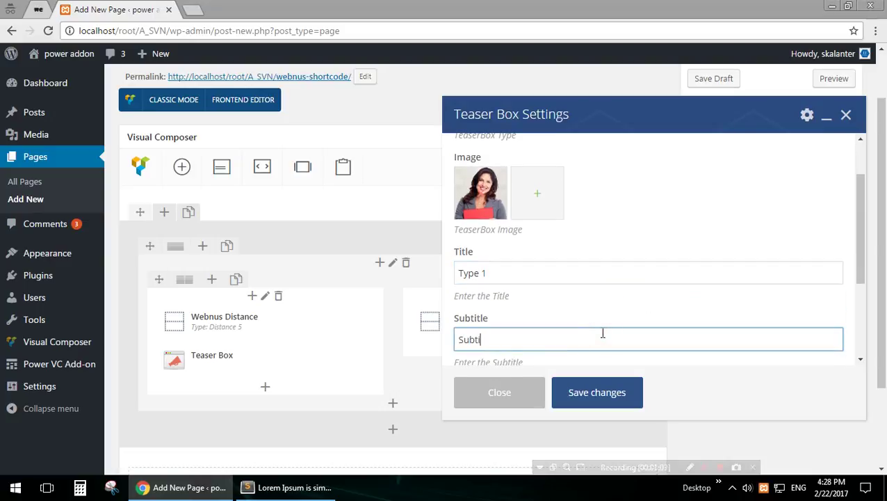
{"action": "scroll", "coordinate": [600, 333], "scroll_direction": "down", "scroll_amount": 2}
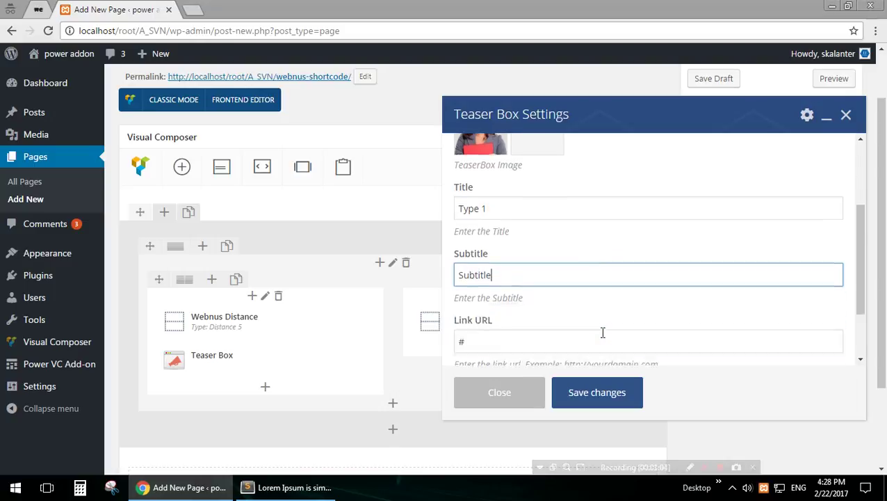
{"action": "scroll", "coordinate": [598, 333], "scroll_direction": "up", "scroll_amount": 3}
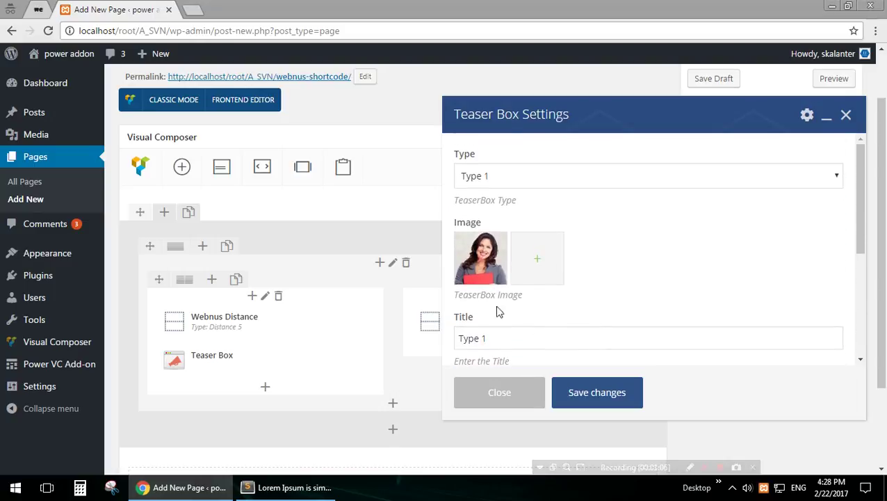
{"action": "left_click", "coordinate": [598, 392]}
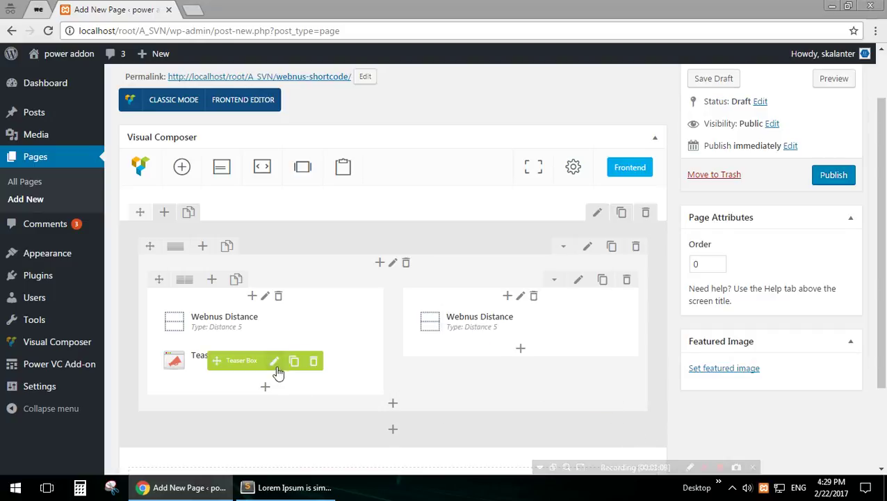
- Clone the Teaser Box, place the copy below the distance element in the second column, and publish the page
{"action": "left_click", "coordinate": [293, 361]}
{"action": "left_click_drag", "start_coordinate": [249, 401], "coordinate": [517, 369]}
{"action": "mouse_move", "coordinate": [370, 365]}
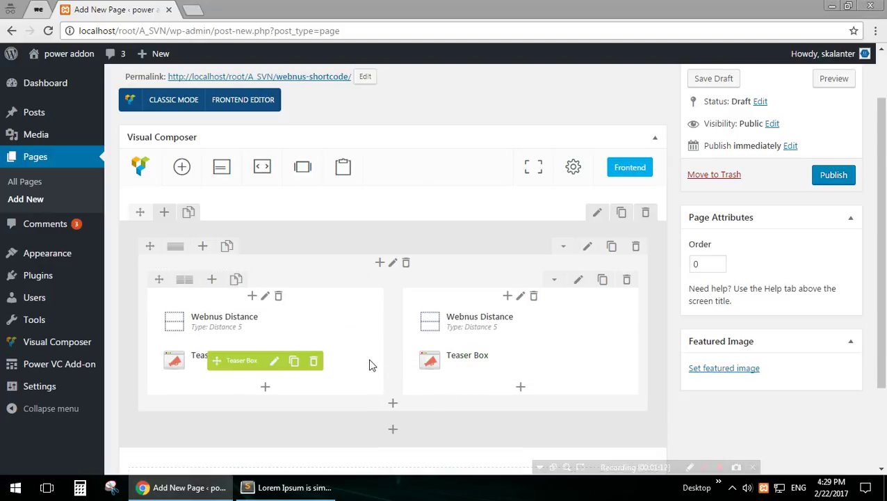
{"action": "left_click", "coordinate": [844, 173]}
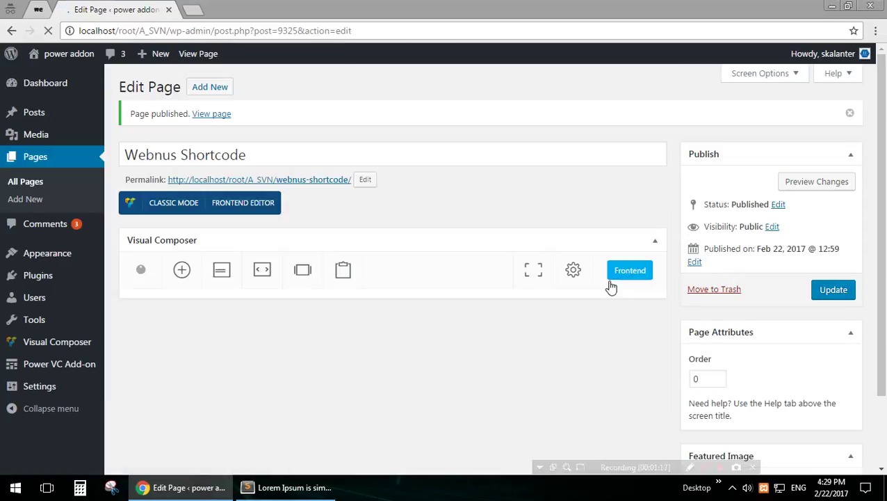
- Open the published page in a new browser tab and examine the two teaser boxes and their hover effect
{"action": "scroll", "coordinate": [577, 264], "scroll_direction": "down", "scroll_amount": 1}
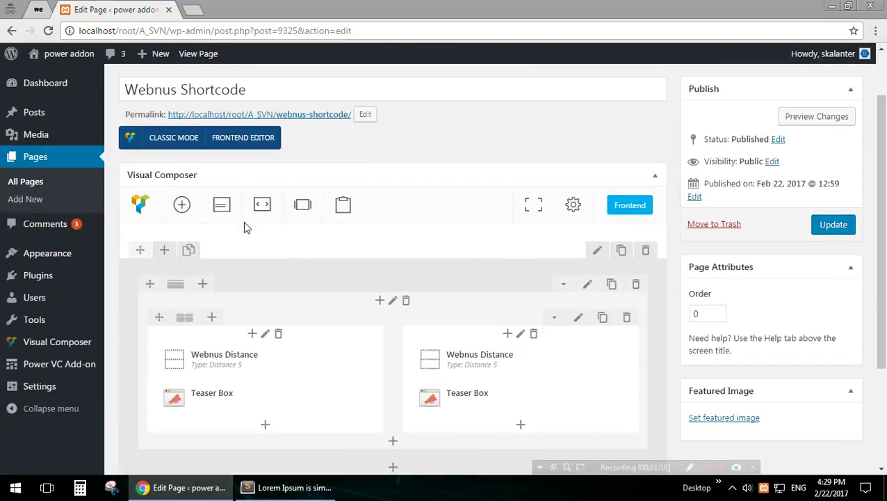
{"action": "scroll", "coordinate": [200, 117], "scroll_direction": "up", "scroll_amount": 1}
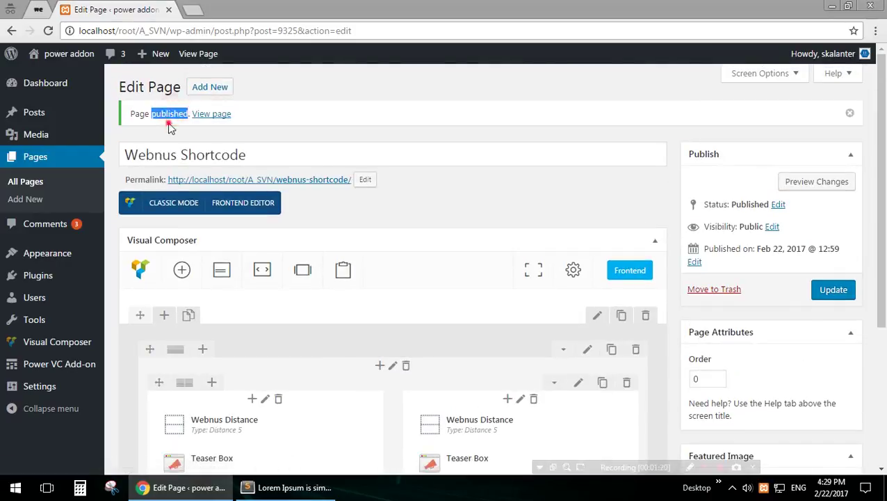
{"action": "middle_click", "coordinate": [200, 117]}
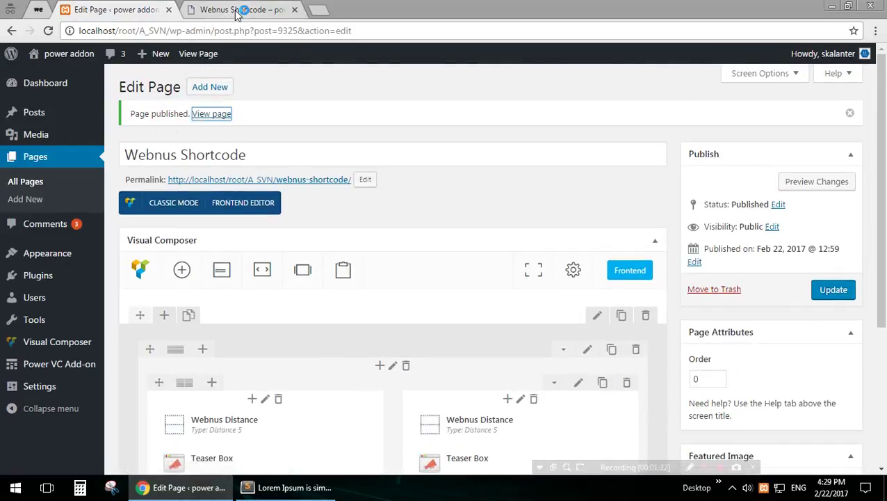
{"action": "left_click", "coordinate": [236, 10]}
{"action": "scroll", "coordinate": [856, 199], "scroll_direction": "down", "scroll_amount": 4}
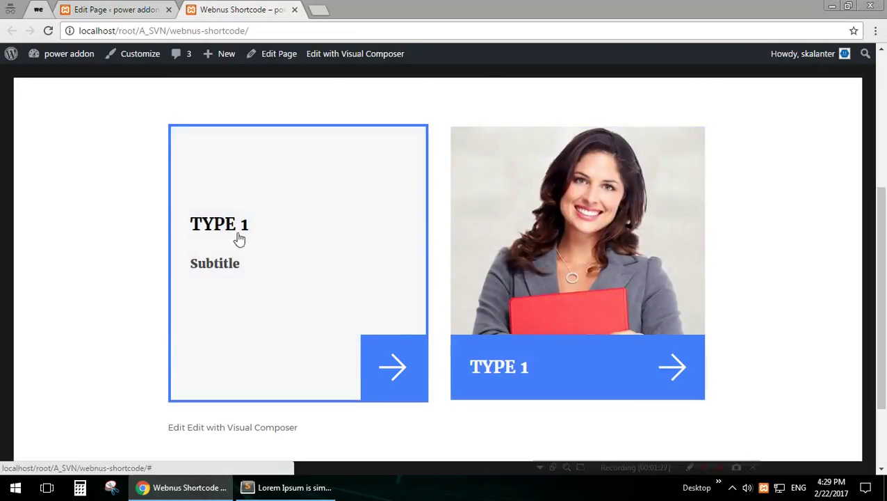
{"action": "scroll", "coordinate": [235, 188], "scroll_direction": "up", "scroll_amount": 2}
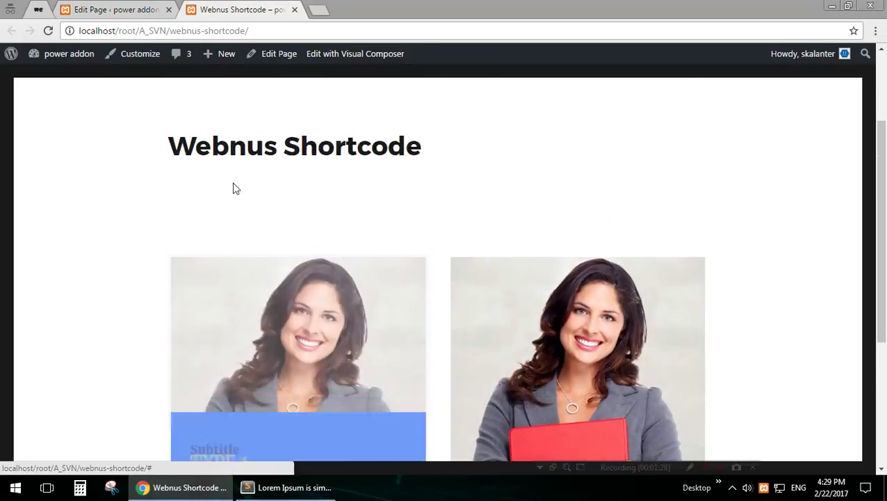
- Return to the page editor, clone the outer row and delete the Teaser Box from the copy's second column
{"action": "left_click", "coordinate": [114, 9]}
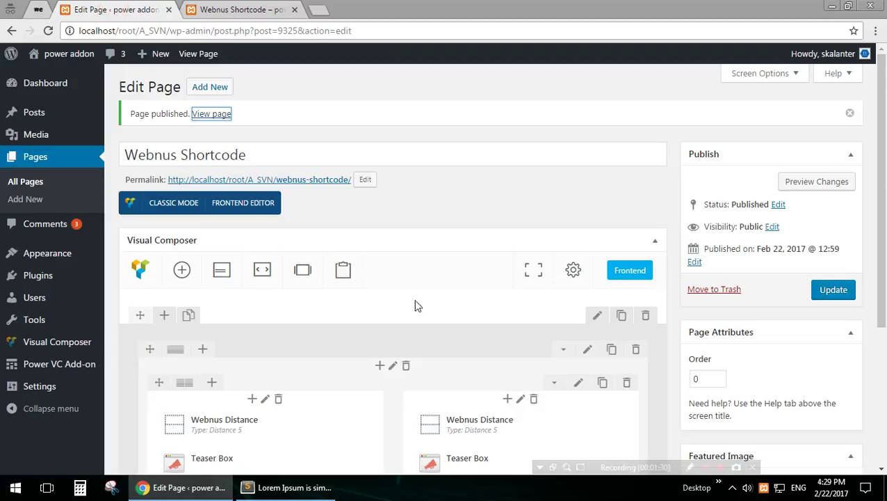
{"action": "scroll", "coordinate": [415, 306], "scroll_direction": "down", "scroll_amount": 2}
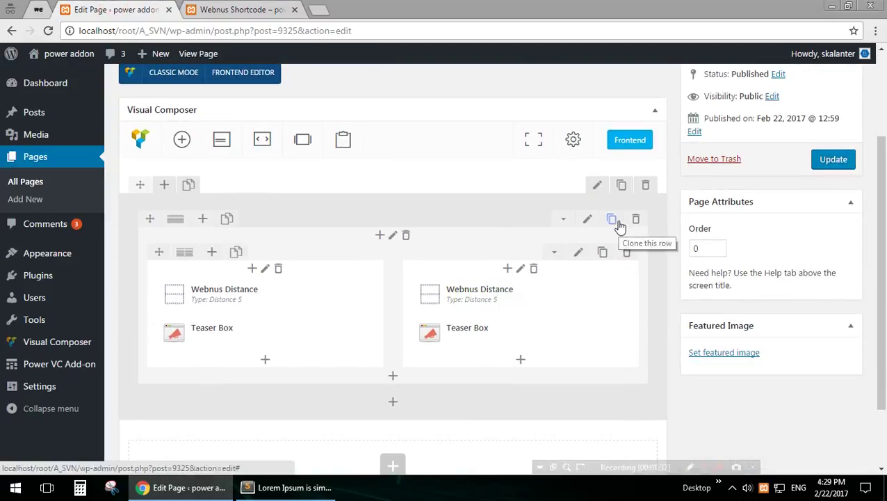
{"action": "left_click", "coordinate": [612, 220]}
{"action": "scroll", "coordinate": [556, 292], "scroll_direction": "down", "scroll_amount": 4}
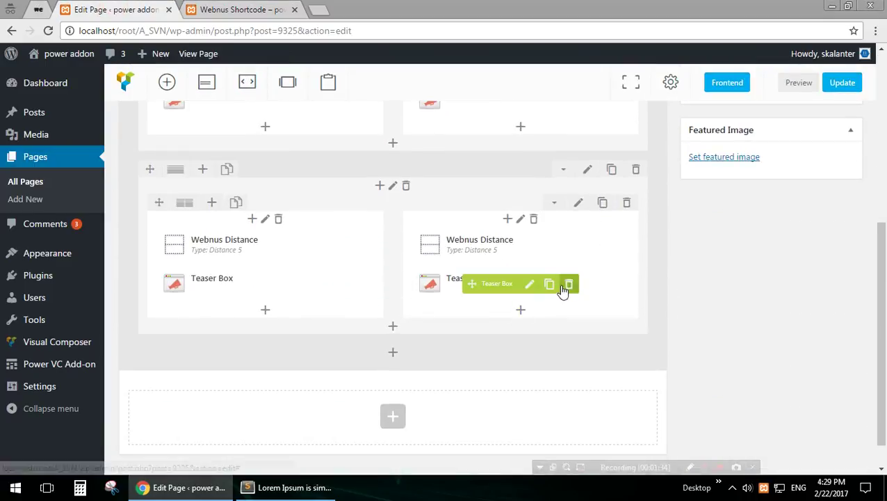
{"action": "left_click", "coordinate": [569, 284]}
{"action": "left_click", "coordinate": [495, 105]}
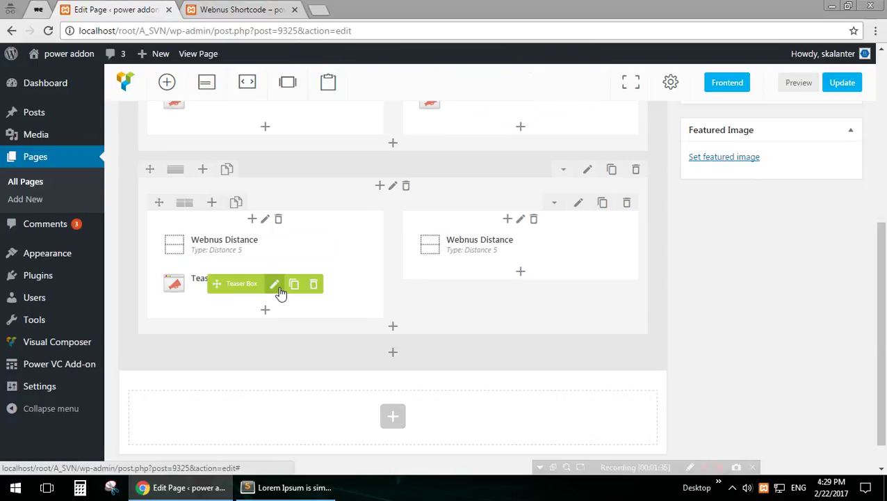
- Set the Teaser Box in the cloned row's first column to Type 2 and replace its image with the portrait of the woman in a red top
{"action": "left_click", "coordinate": [276, 285]}
{"action": "left_click", "coordinate": [483, 259]}
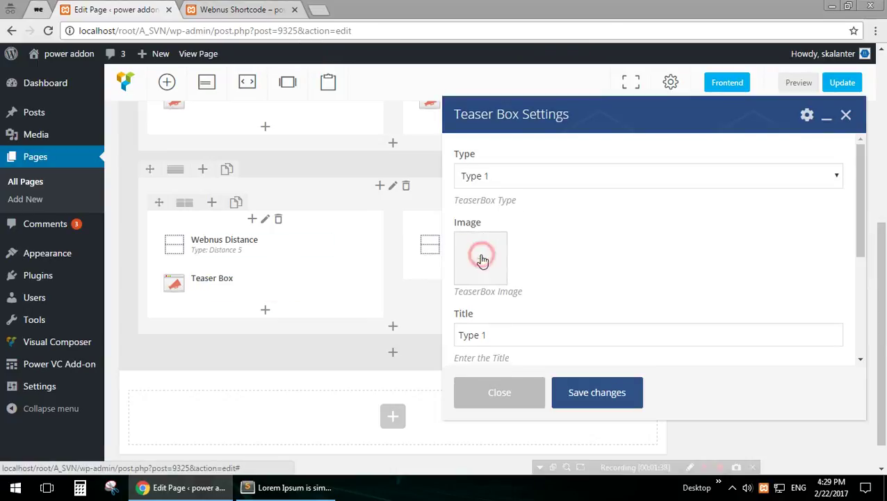
{"action": "left_click", "coordinate": [492, 180]}
{"action": "left_click", "coordinate": [490, 207]}
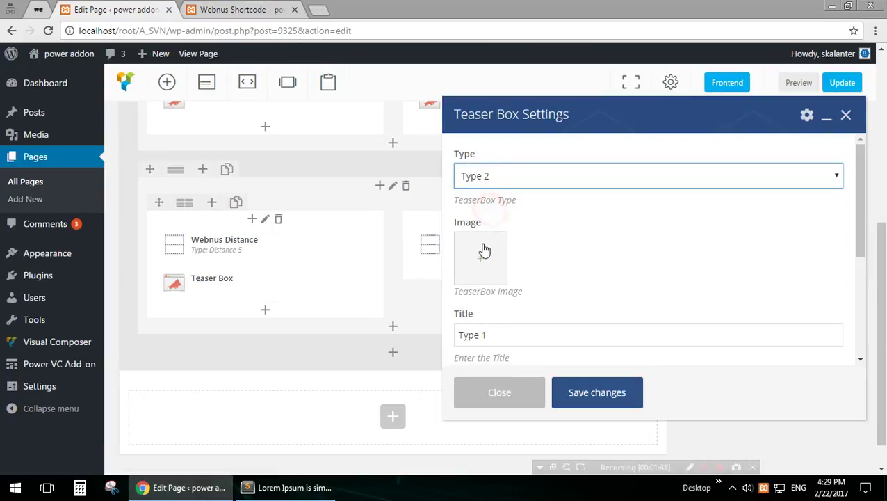
{"action": "left_click", "coordinate": [482, 262]}
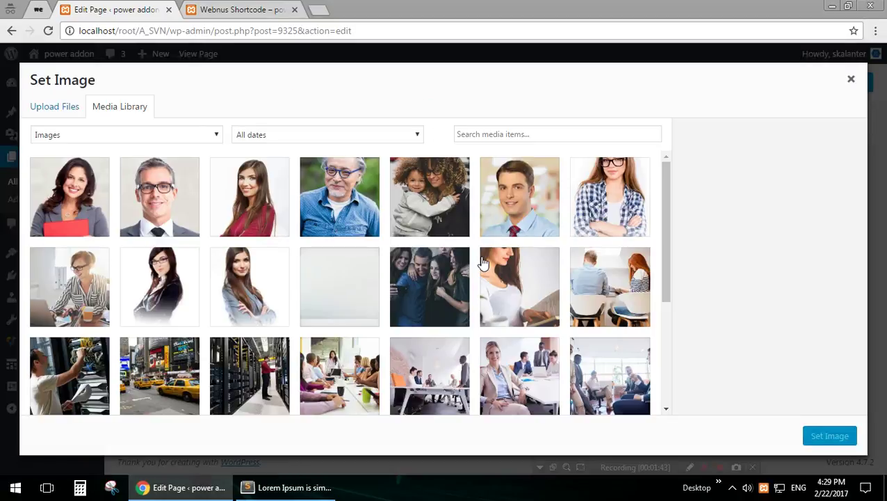
{"action": "left_click", "coordinate": [252, 212]}
{"action": "left_click", "coordinate": [822, 438]}
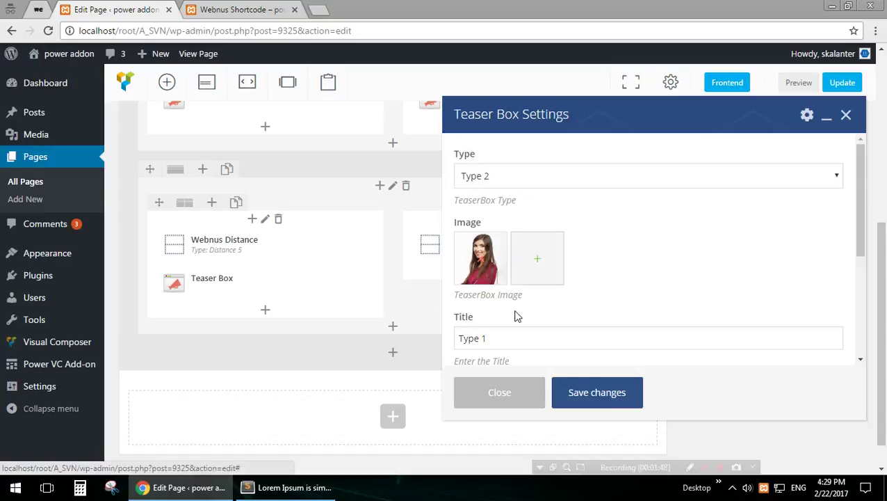
- Title the Teaser Box "Type 2", save its settings, and place a clone of it below the distance element in the second column
{"action": "left_click", "coordinate": [519, 332]}
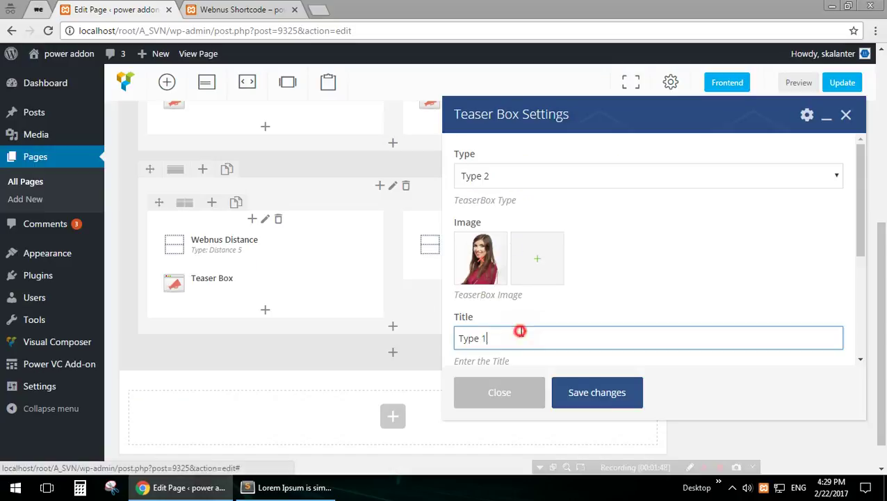
{"action": "type", "text": "2"}
{"action": "scroll", "coordinate": [619, 310], "scroll_direction": "down", "scroll_amount": 2}
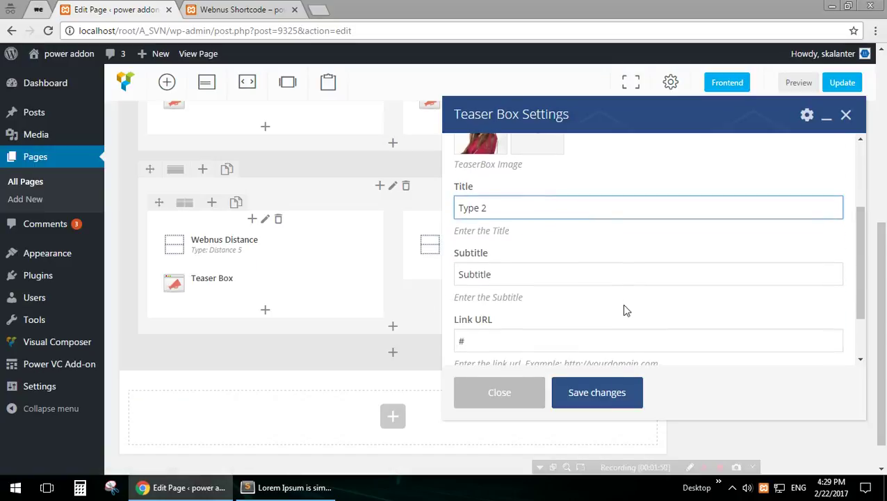
{"action": "left_click", "coordinate": [596, 392]}
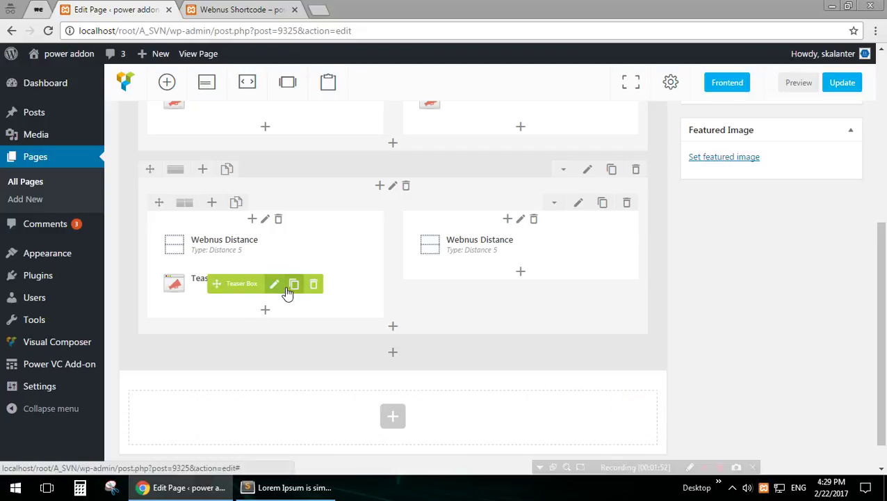
{"action": "left_click", "coordinate": [294, 286]}
{"action": "left_click_drag", "start_coordinate": [216, 321], "coordinate": [479, 286]}
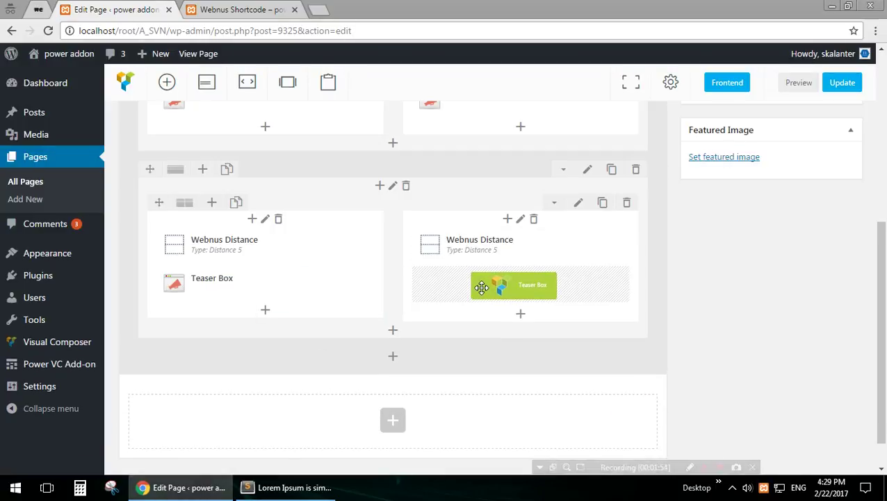
- Clone the outer row with the Type 2 boxes and delete the Teaser Box from the second column of the last row
{"action": "left_click", "coordinate": [614, 174]}
{"action": "scroll", "coordinate": [571, 251], "scroll_direction": "down", "scroll_amount": 3}
{"action": "left_click", "coordinate": [569, 271]}
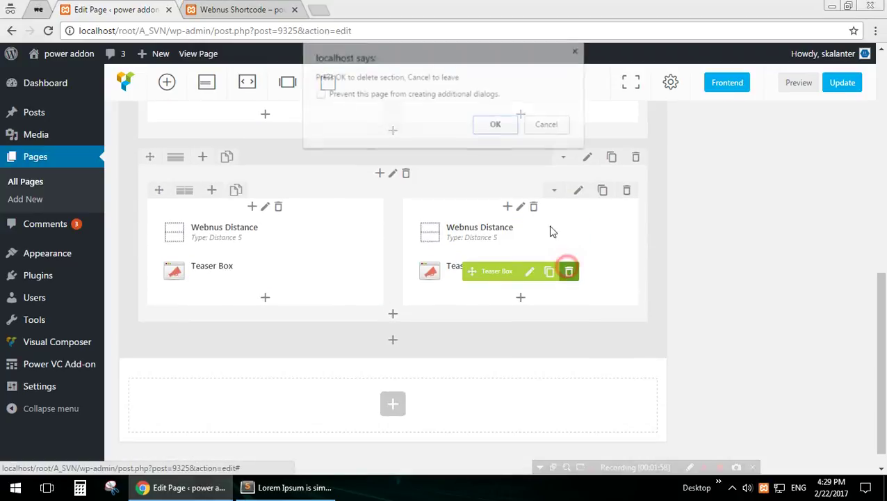
{"action": "left_click", "coordinate": [510, 127]}
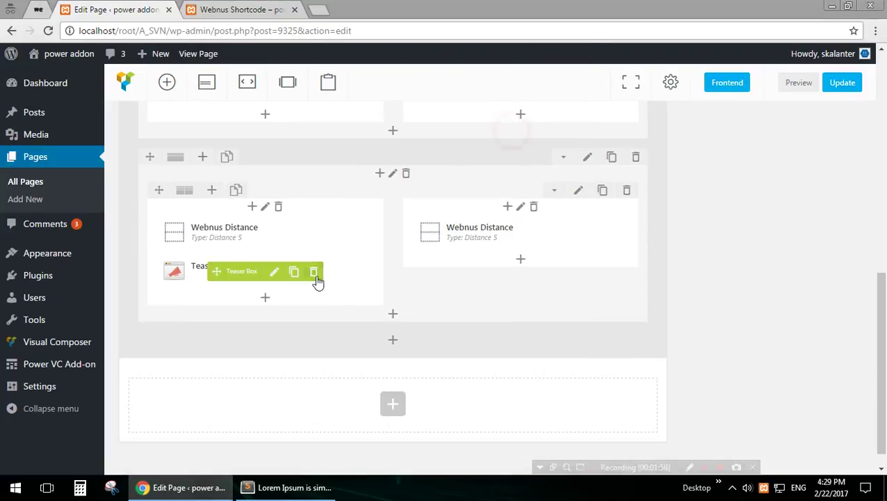
- Set the last row's remaining Teaser Box to Type 3, remove its image and title it "Type 3"
{"action": "left_click", "coordinate": [277, 277]}
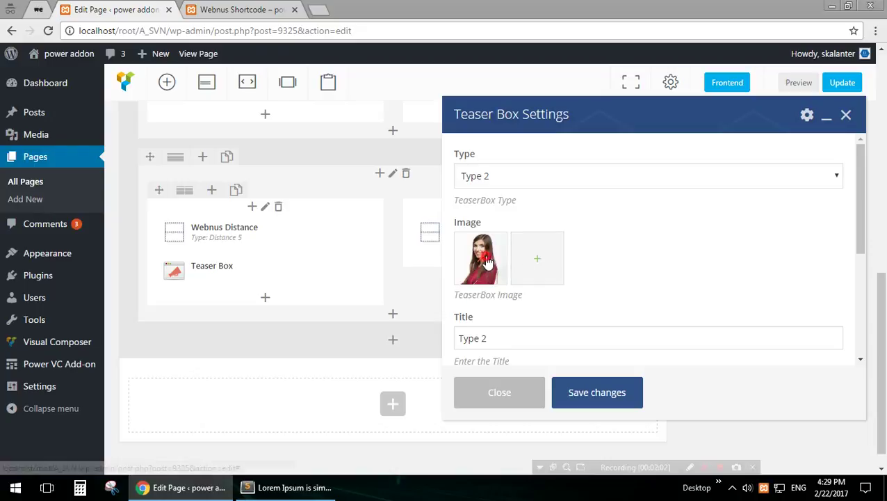
{"action": "left_click", "coordinate": [487, 261]}
{"action": "left_click", "coordinate": [504, 176]}
{"action": "left_click", "coordinate": [487, 219]}
{"action": "left_click", "coordinate": [520, 344]}
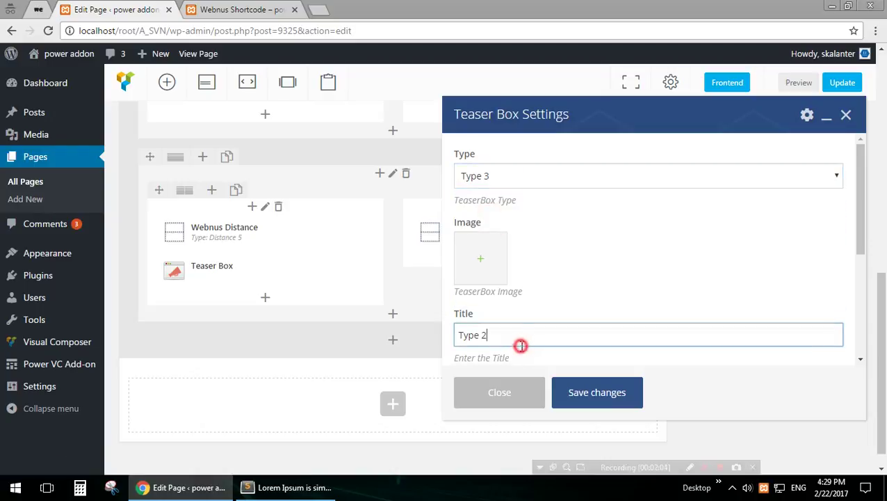
- Give the Type 3 Teaser Box the image h1-teaser06.jpg, save its settings, and place a clone of it in the second column
{"action": "left_click", "coordinate": [481, 261]}
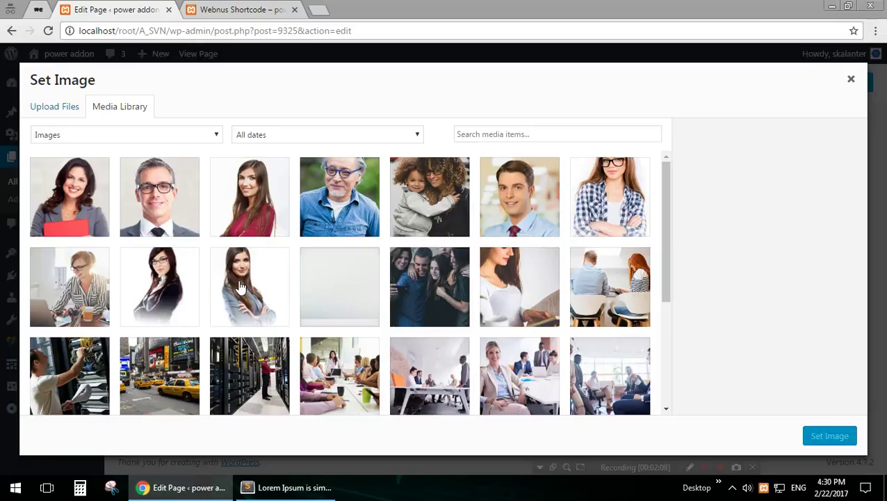
{"action": "left_click", "coordinate": [195, 292]}
{"action": "left_click", "coordinate": [34, 298]}
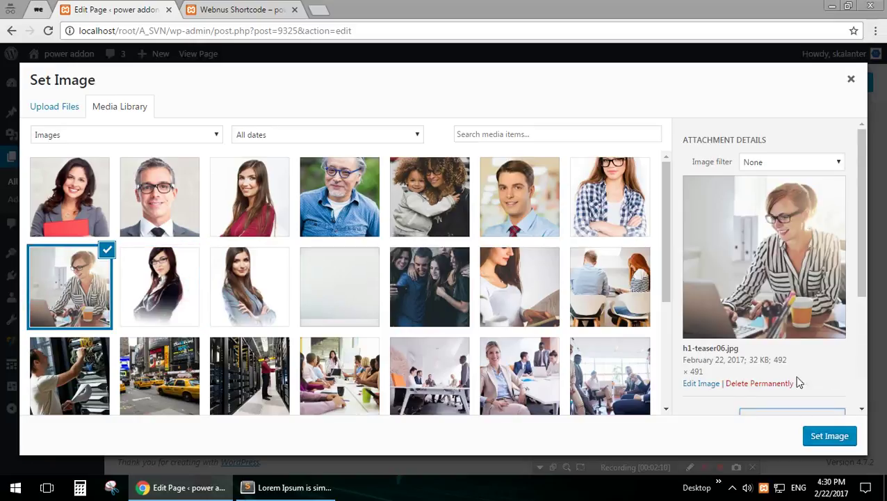
{"action": "left_click", "coordinate": [831, 437]}
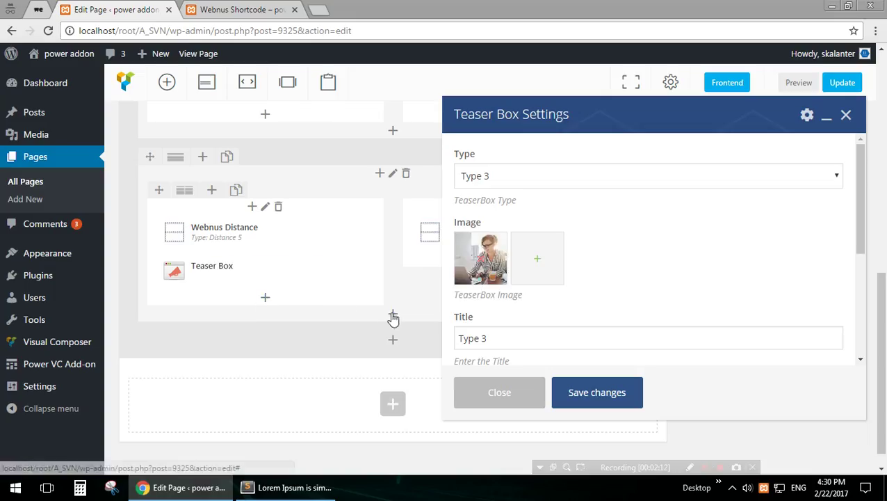
{"action": "scroll", "coordinate": [599, 263], "scroll_direction": "down", "scroll_amount": 3}
{"action": "scroll", "coordinate": [599, 263], "scroll_direction": "down", "scroll_amount": 3}
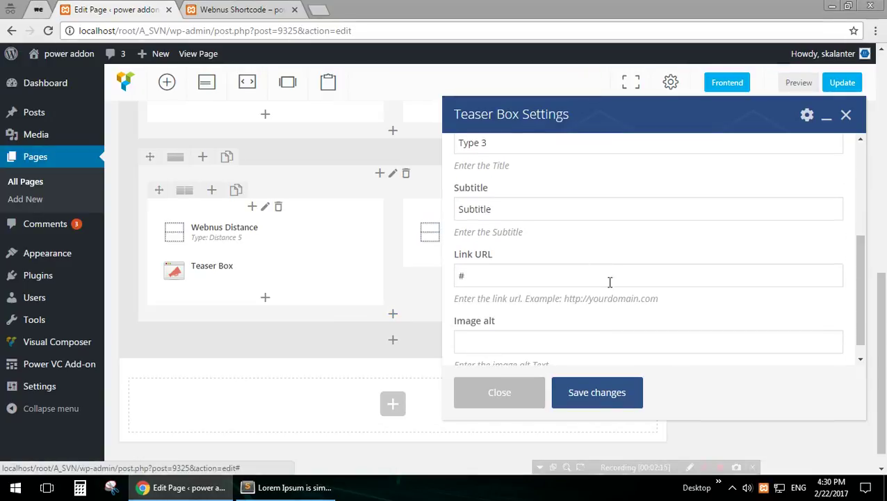
{"action": "left_click", "coordinate": [609, 395]}
{"action": "left_click", "coordinate": [295, 274]}
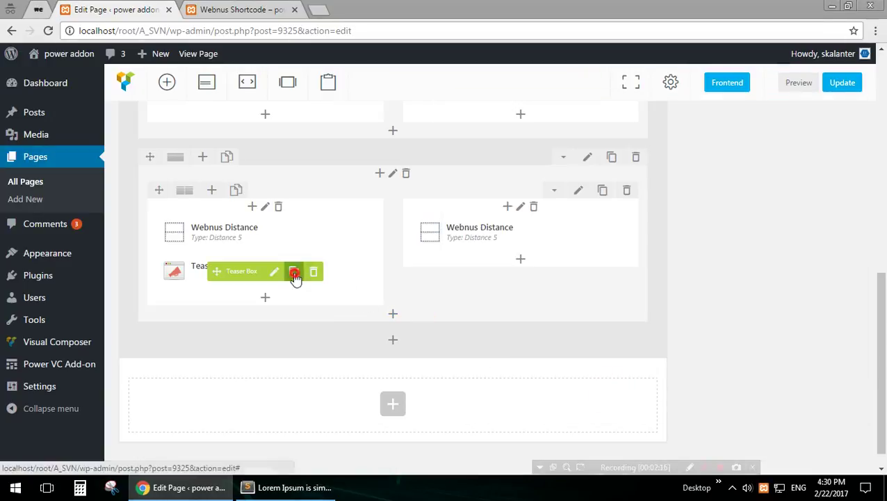
{"action": "mouse_move", "coordinate": [229, 312]}
{"action": "left_mouse_down"}
{"action": "mouse_move", "coordinate": [494, 251]}
{"action": "mouse_move", "coordinate": [497, 273]}
{"action": "left_mouse_up"}
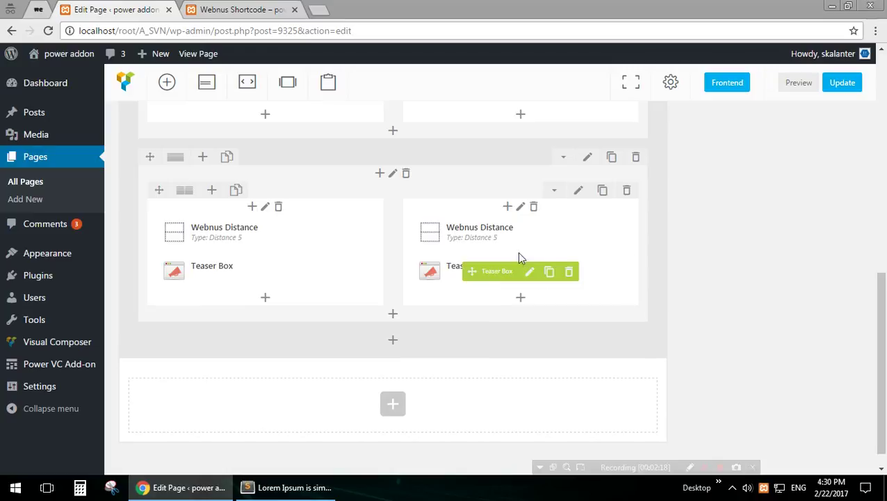
- Clone the outer row with the Type 3 boxes and delete the Teaser Box from the new row's second column
{"action": "left_click", "coordinate": [613, 158]}
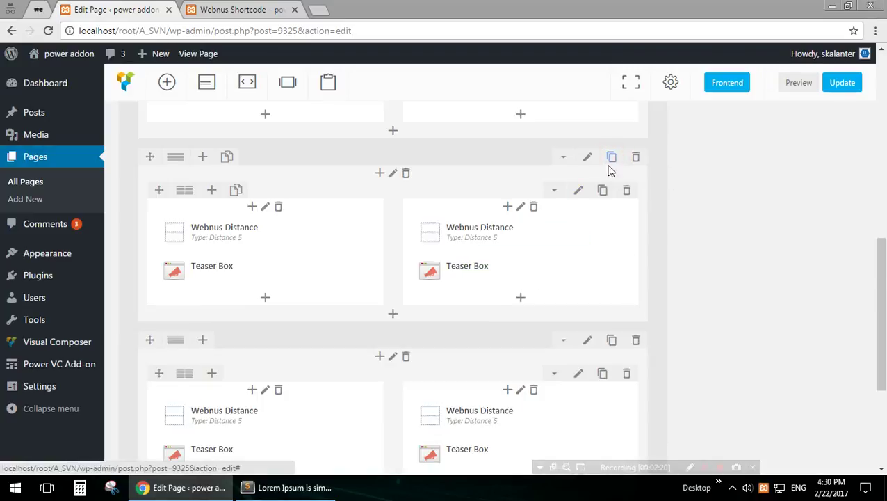
{"action": "scroll", "coordinate": [269, 346], "scroll_direction": "down", "scroll_amount": 2}
{"action": "left_click", "coordinate": [568, 324]}
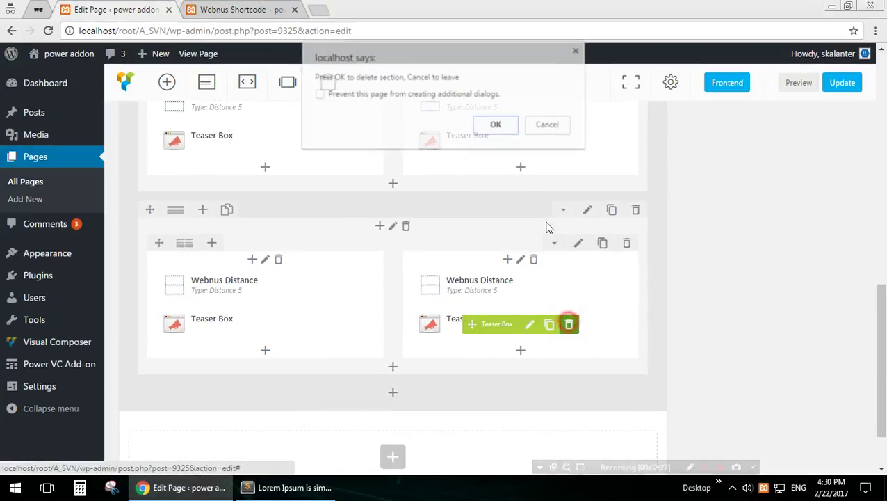
{"action": "left_click", "coordinate": [500, 125]}
- Set the new row's remaining Teaser Box to Type 4, remove its image and title it "Type 4"
{"action": "left_click", "coordinate": [276, 325]}
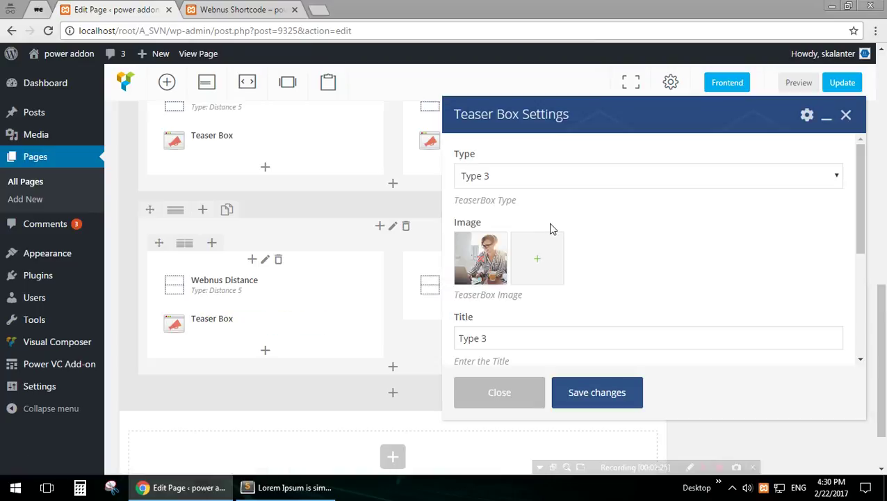
{"action": "left_click", "coordinate": [489, 176]}
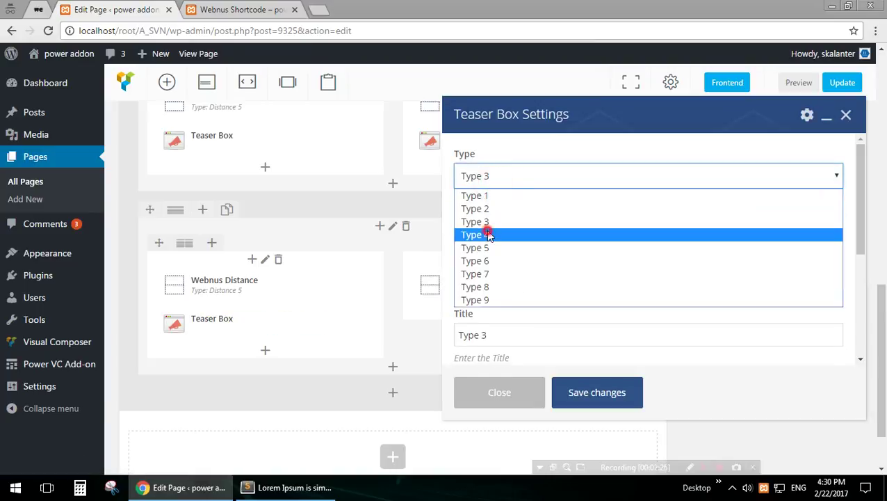
{"action": "left_click", "coordinate": [485, 234]}
{"action": "left_click", "coordinate": [497, 338]}
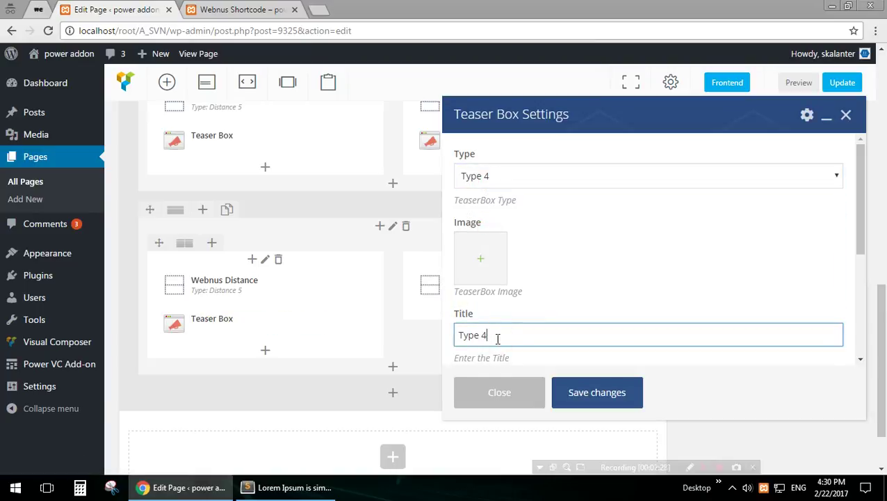
- Give the Type 4 Teaser Box the image curch-family01.jpg, save its settings, and place a clone of it in the second column
{"action": "left_click", "coordinate": [482, 264]}
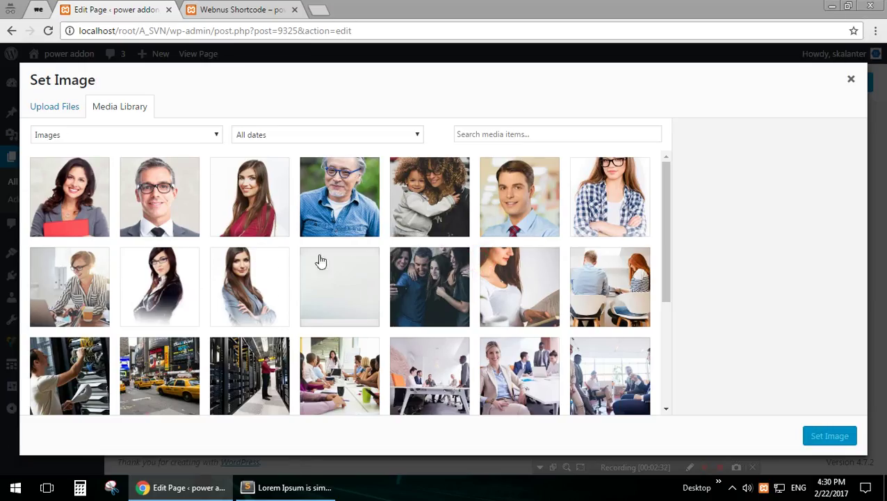
{"action": "left_click", "coordinate": [511, 271]}
{"action": "left_click", "coordinate": [827, 434]}
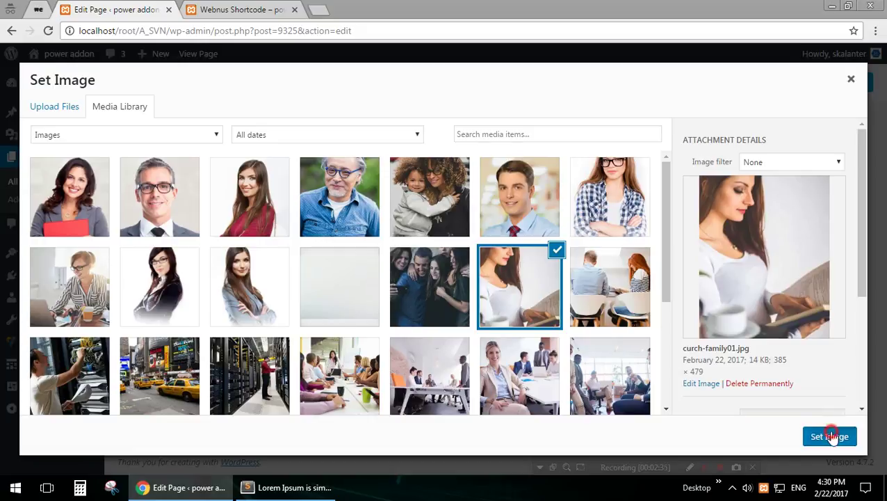
{"action": "scroll", "coordinate": [606, 271], "scroll_direction": "down", "scroll_amount": 5}
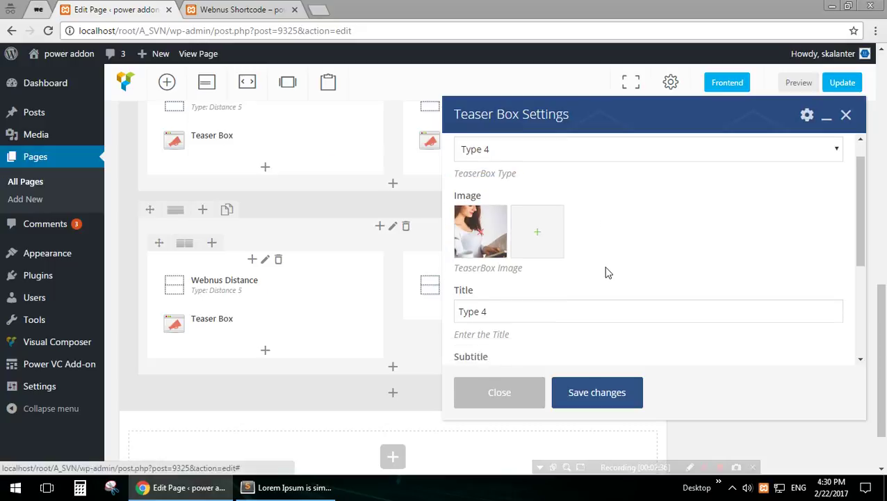
{"action": "scroll", "coordinate": [572, 275], "scroll_direction": "up", "scroll_amount": 3}
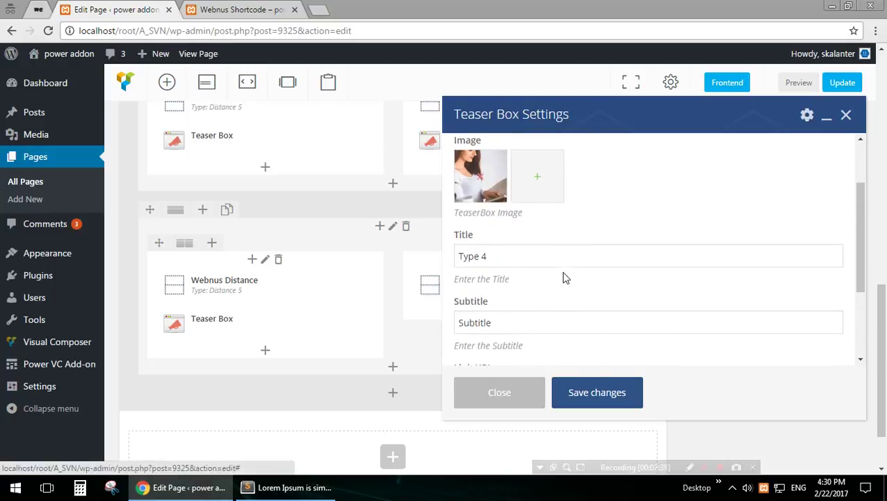
{"action": "left_click", "coordinate": [598, 392]}
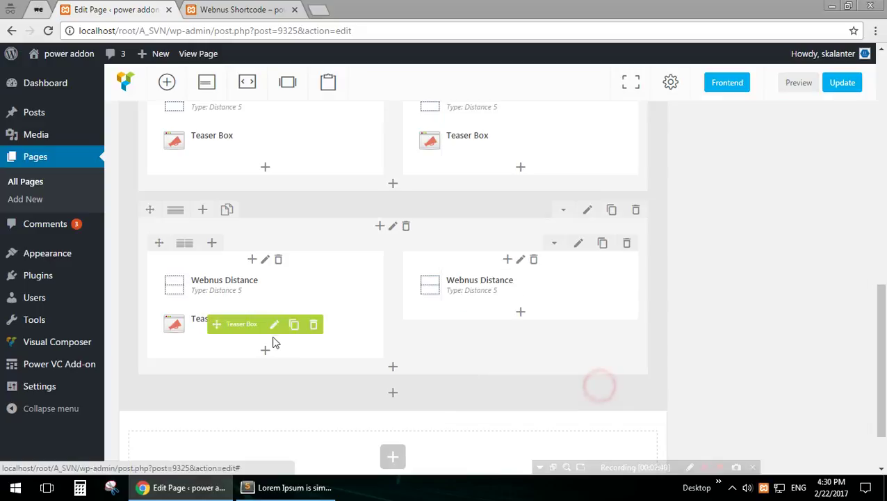
{"action": "left_click", "coordinate": [292, 324]}
{"action": "mouse_move", "coordinate": [217, 360]}
{"action": "left_mouse_down"}
{"action": "mouse_move", "coordinate": [367, 333]}
{"action": "mouse_move", "coordinate": [462, 323]}
{"action": "mouse_move", "coordinate": [466, 333]}
{"action": "left_mouse_up"}
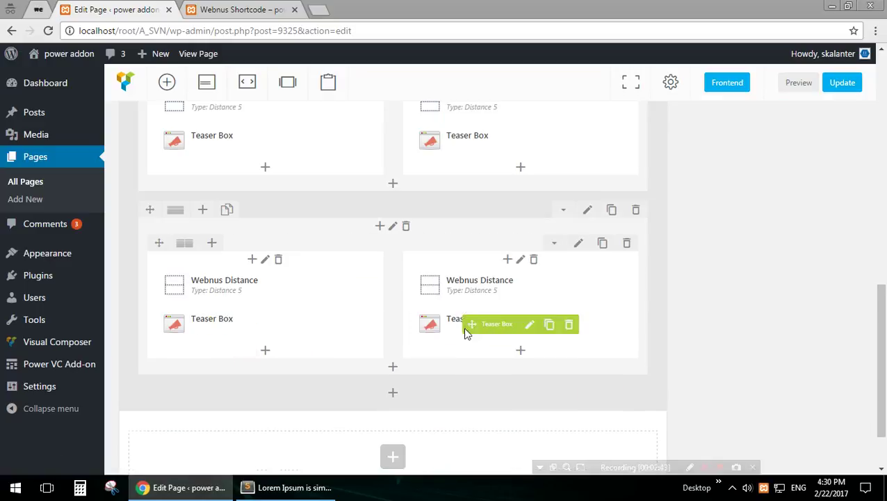
- Clone the outer row with the Type 4 boxes and delete the Teaser Box from the bottom row's second column
{"action": "left_click", "coordinate": [612, 209]}
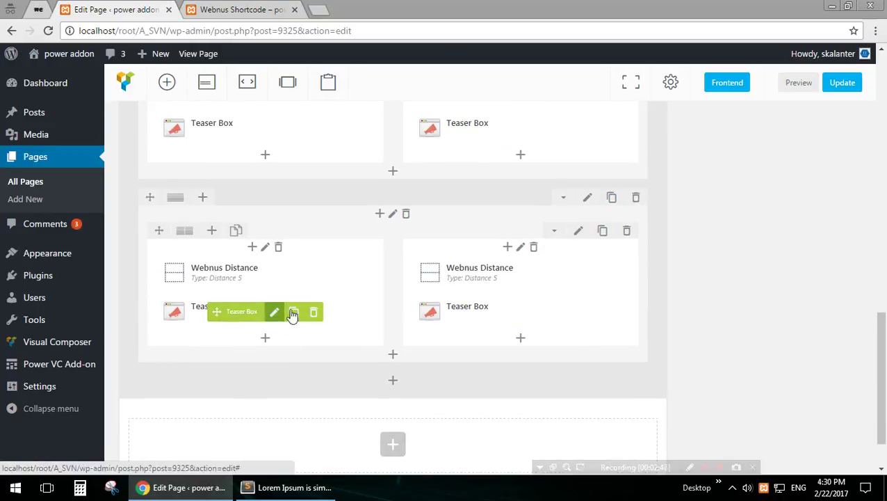
{"action": "left_click", "coordinate": [567, 313]}
{"action": "left_click", "coordinate": [497, 124]}
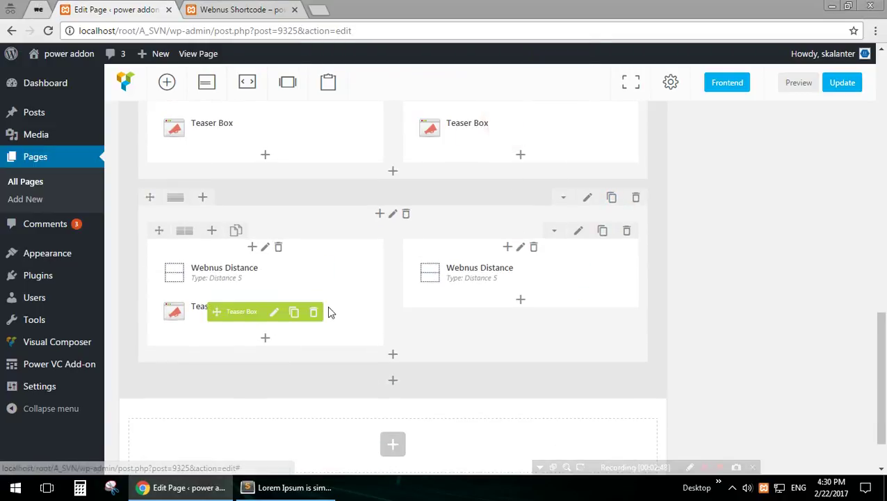
- Set the bottom row's Teaser Box to Type 5 and replace its image with the photo of a woman hugging a curly-haired child
{"action": "left_click", "coordinate": [275, 313]}
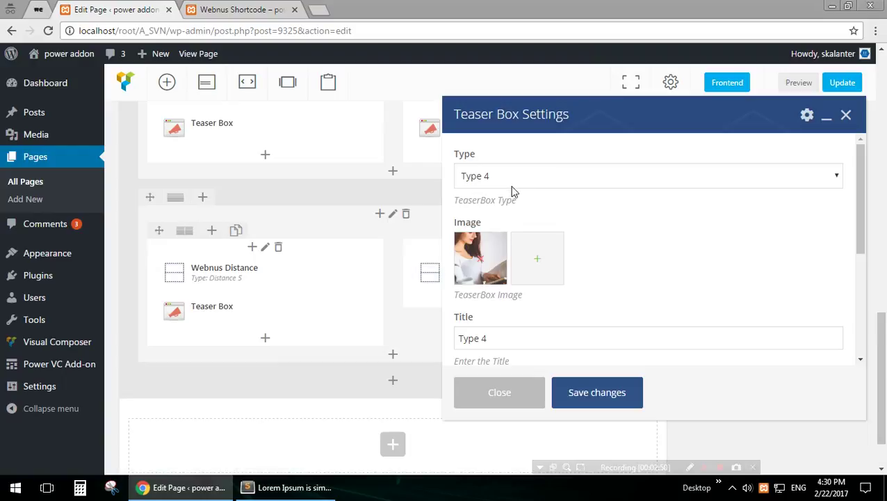
{"action": "left_click", "coordinate": [511, 182]}
{"action": "left_click", "coordinate": [484, 249]}
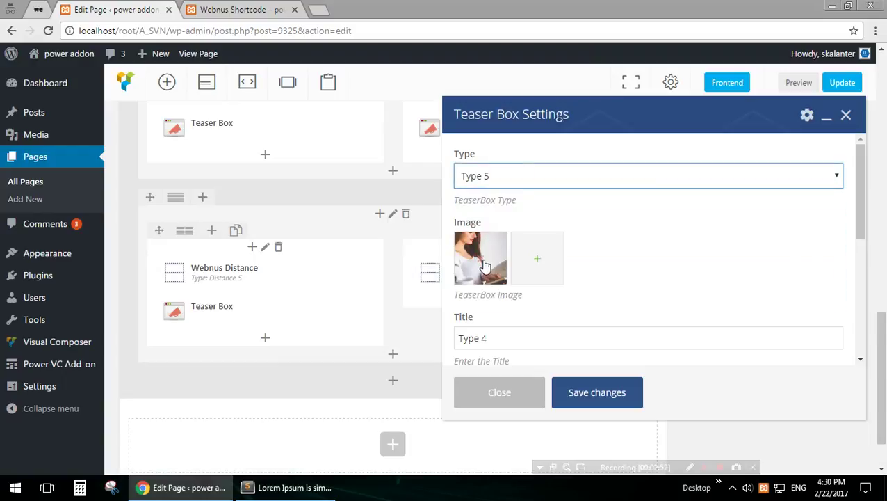
{"action": "left_click", "coordinate": [485, 264]}
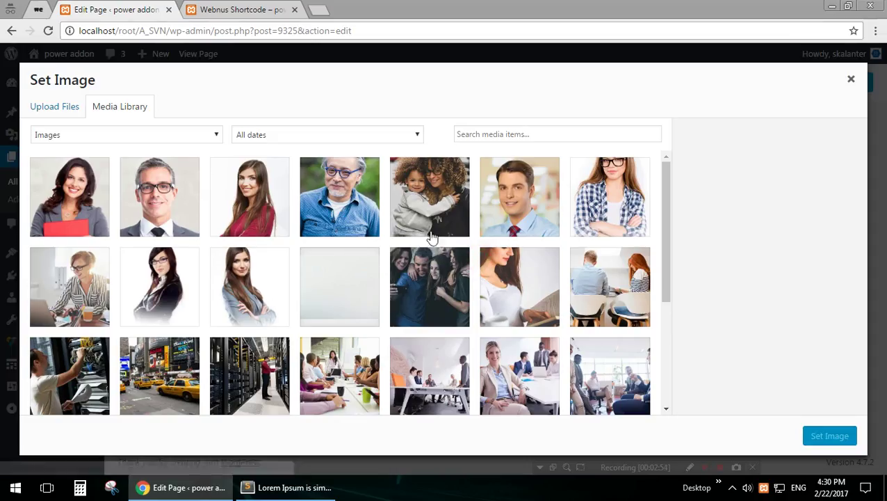
{"action": "left_click", "coordinate": [418, 193]}
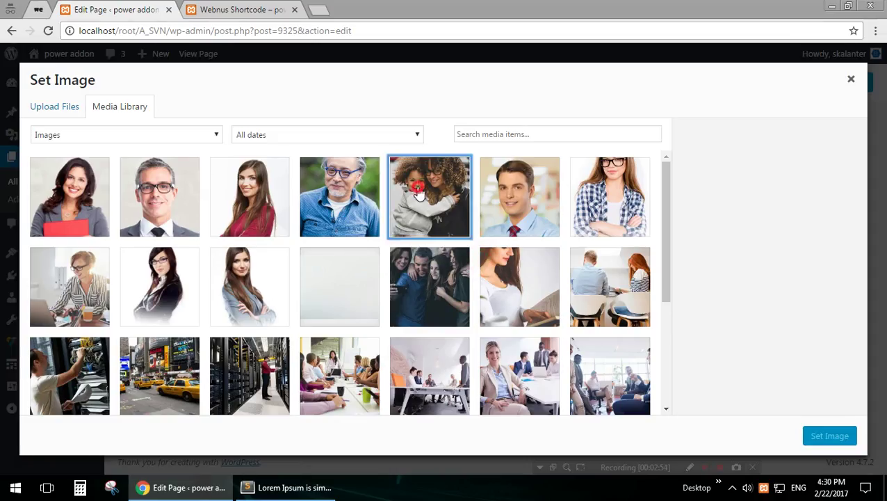
{"action": "left_click", "coordinate": [829, 436]}
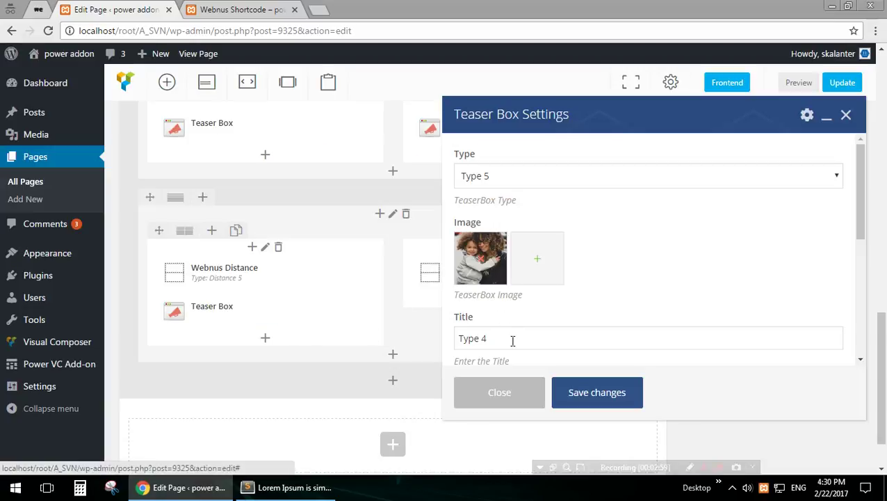
- Title the Type 5 Teaser Box "Type 5", save its settings, and place a clone of it in the second column
{"action": "left_click", "coordinate": [513, 340]}
{"action": "key", "text": "BackSpace"}
{"action": "type", "text": "5"}
{"action": "left_click", "coordinate": [590, 395]}
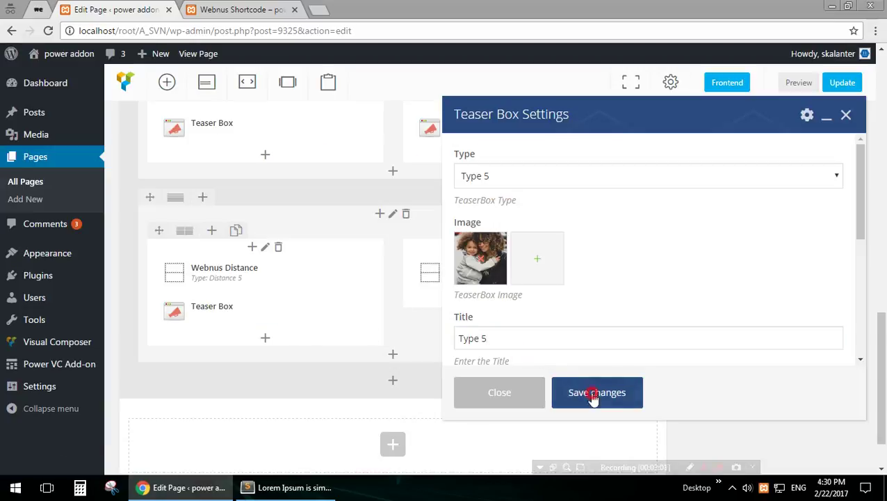
{"action": "left_click", "coordinate": [293, 311]}
{"action": "left_click_drag", "start_coordinate": [242, 353], "coordinate": [479, 317]}
- Clone the outer row with the Type 5 boxes and delete the Teaser Box from the new row's second column
{"action": "left_click", "coordinate": [611, 196]}
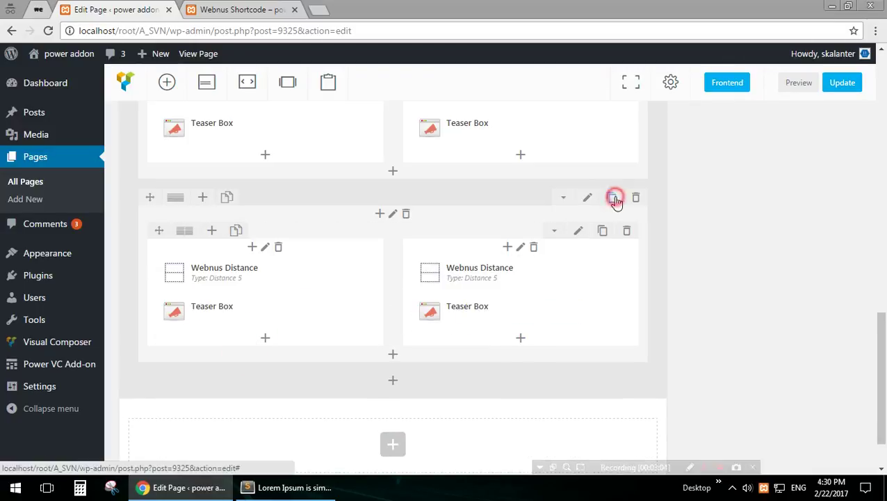
{"action": "scroll", "coordinate": [602, 228], "scroll_direction": "down", "scroll_amount": 3}
{"action": "left_click", "coordinate": [564, 299]}
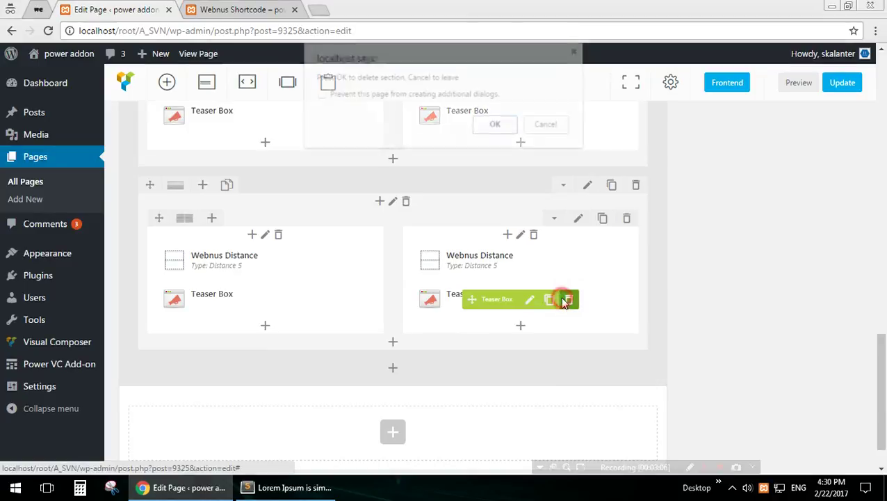
{"action": "left_click", "coordinate": [495, 127]}
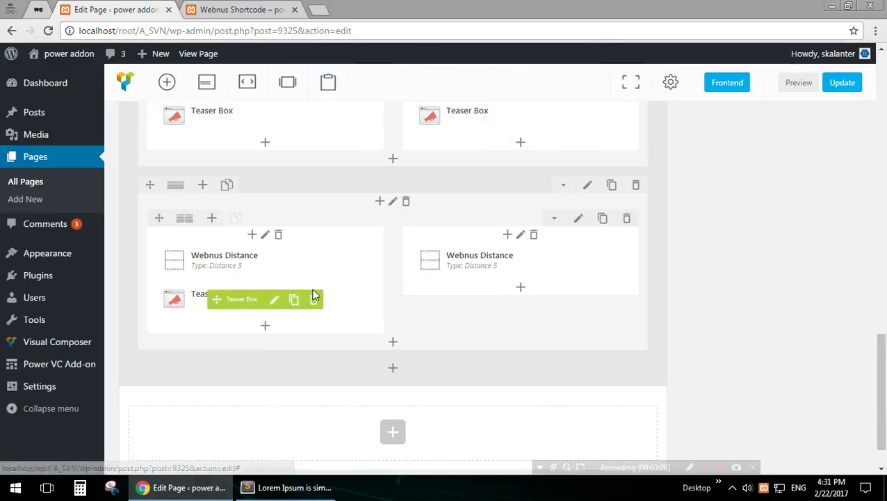
- Set the new row's remaining Teaser Box to Type 6, remove its image and title it "Type 6"
{"action": "left_click", "coordinate": [274, 300]}
{"action": "left_click", "coordinate": [511, 182]}
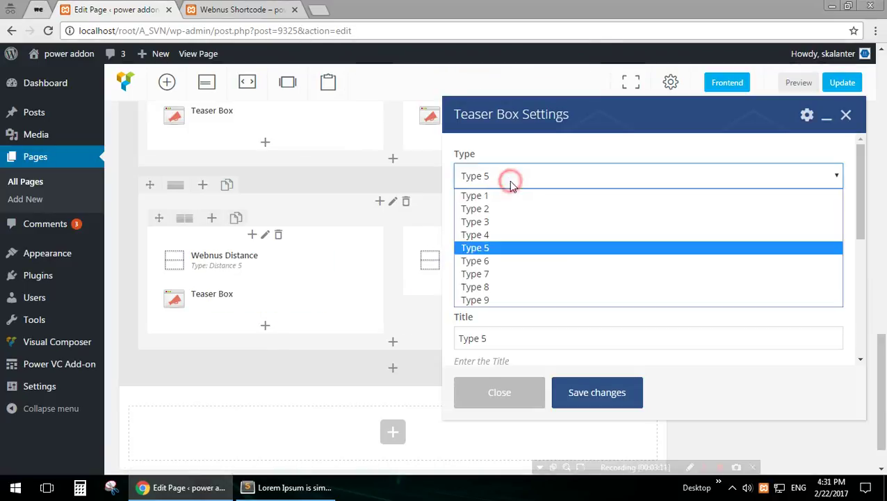
{"action": "left_click", "coordinate": [477, 261]}
{"action": "left_click", "coordinate": [481, 259]}
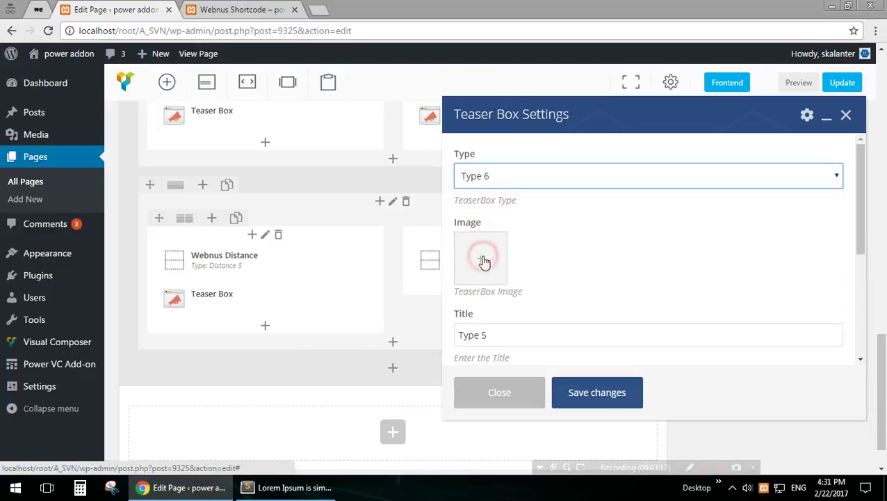
{"action": "left_click", "coordinate": [506, 336]}
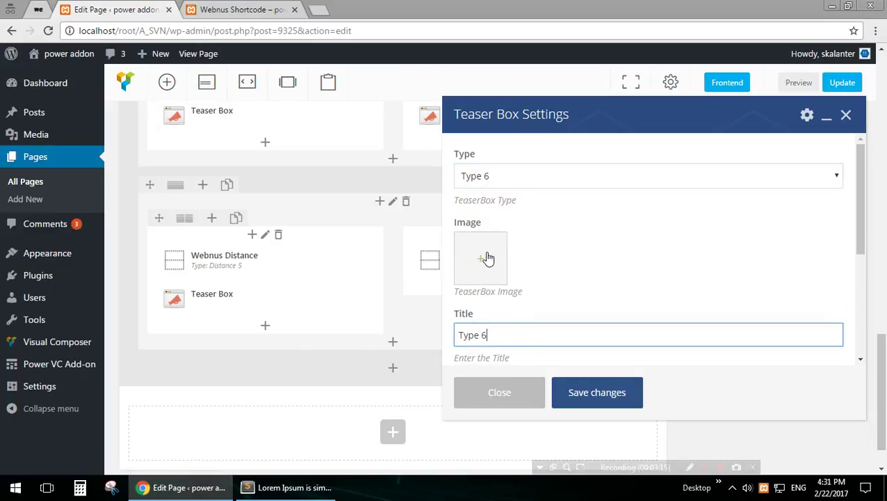
- Give the Type 6 Teaser Box the image h2gp1.jpg, save its settings, and place a clone of it in the second column
{"action": "left_click", "coordinate": [487, 258]}
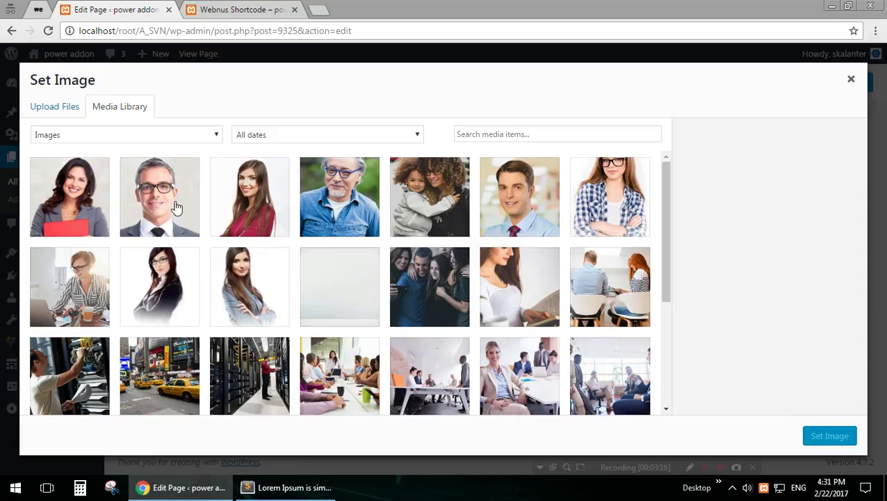
{"action": "left_click", "coordinate": [632, 167]}
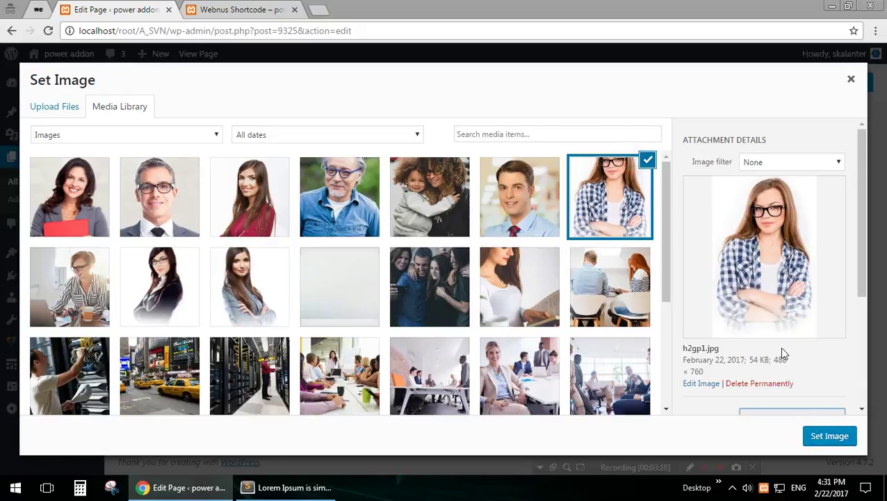
{"action": "left_click", "coordinate": [823, 438]}
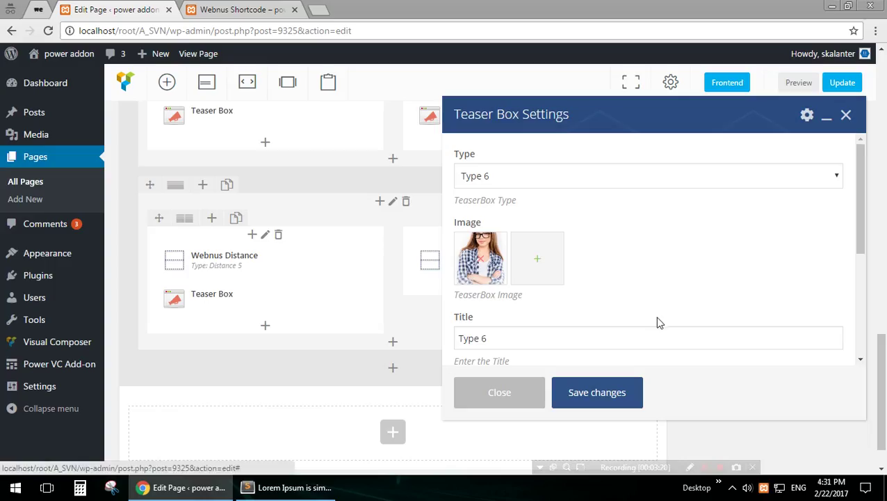
{"action": "left_click", "coordinate": [574, 391]}
{"action": "left_click", "coordinate": [297, 251]}
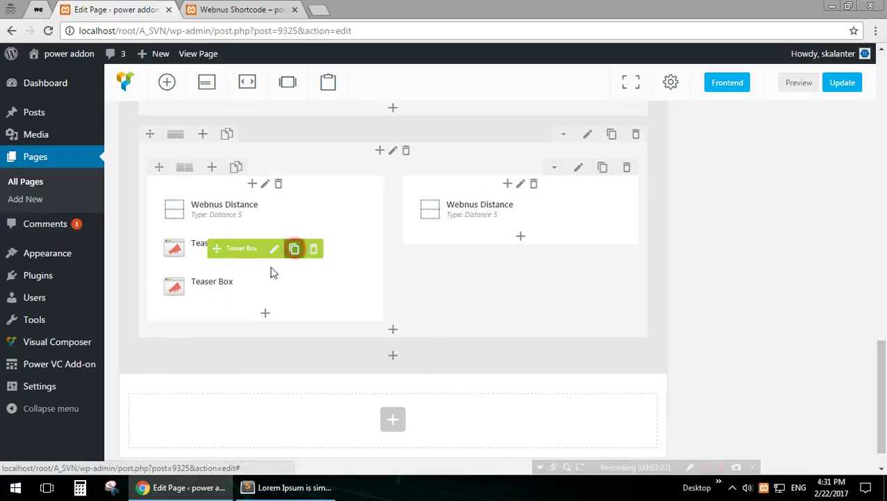
{"action": "mouse_move", "coordinate": [239, 292]}
{"action": "left_mouse_down"}
{"action": "mouse_move", "coordinate": [454, 243]}
{"action": "mouse_move", "coordinate": [487, 260]}
{"action": "left_mouse_up"}
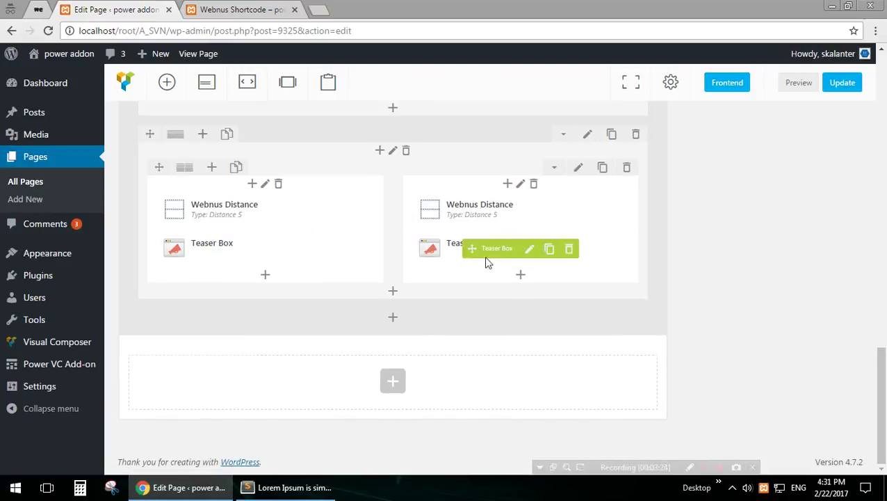
- Clone the outer row with the Type 6 boxes and delete the Teaser Box from the new row's second column
{"action": "left_click", "coordinate": [611, 134]}
{"action": "scroll", "coordinate": [321, 350], "scroll_direction": "down", "scroll_amount": 2}
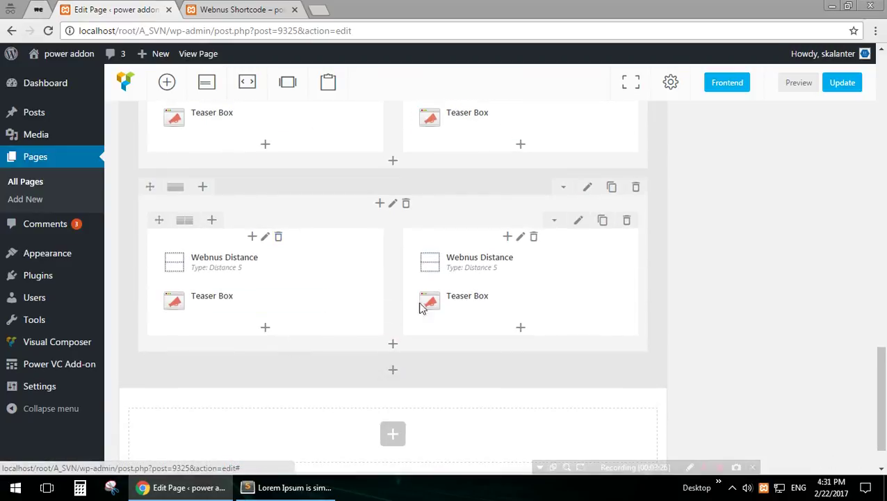
{"action": "left_click", "coordinate": [568, 301]}
{"action": "left_click", "coordinate": [498, 125]}
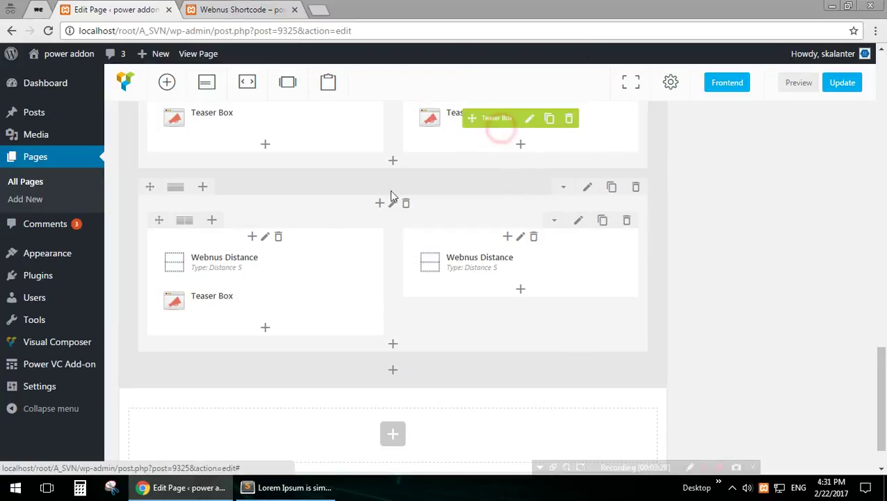
- Set the new row's remaining Teaser Box to Type 7 and replace its image with testimage-04.jpg
{"action": "left_click", "coordinate": [273, 297]}
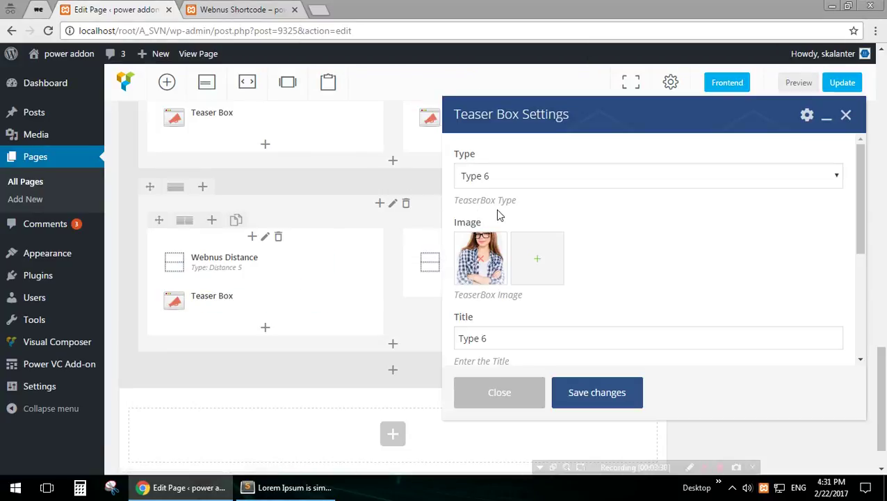
{"action": "left_click", "coordinate": [504, 176]}
{"action": "left_click", "coordinate": [479, 271]}
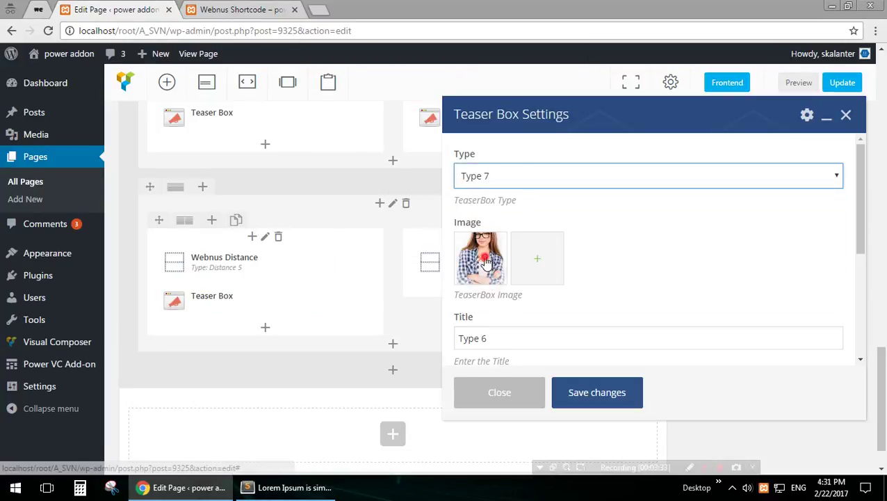
{"action": "left_click", "coordinate": [484, 260]}
{"action": "left_click", "coordinate": [485, 261]}
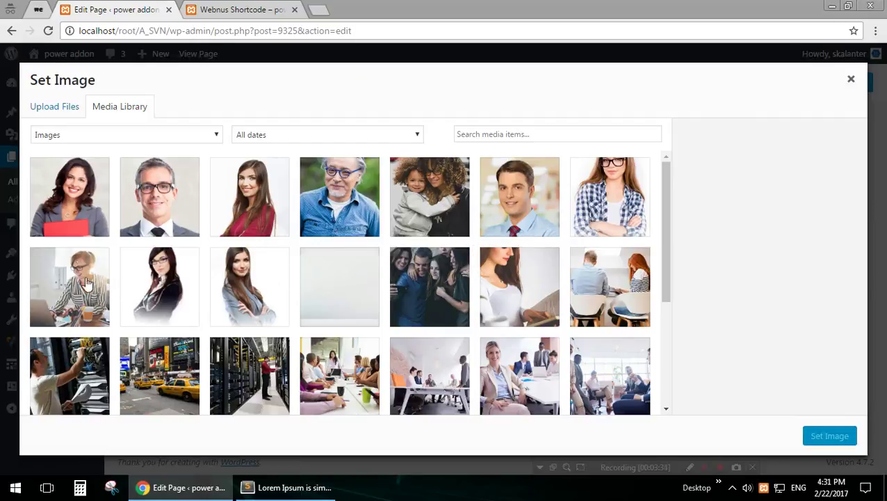
{"action": "left_click", "coordinate": [159, 199]}
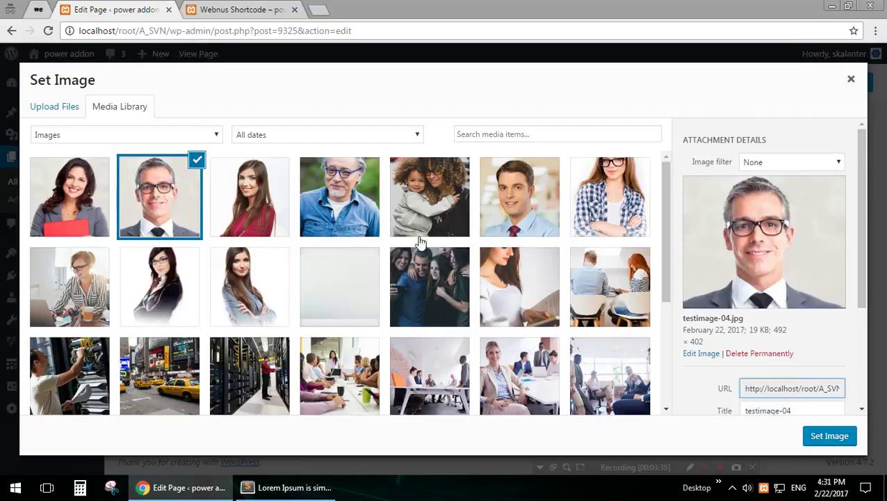
{"action": "left_click", "coordinate": [830, 436]}
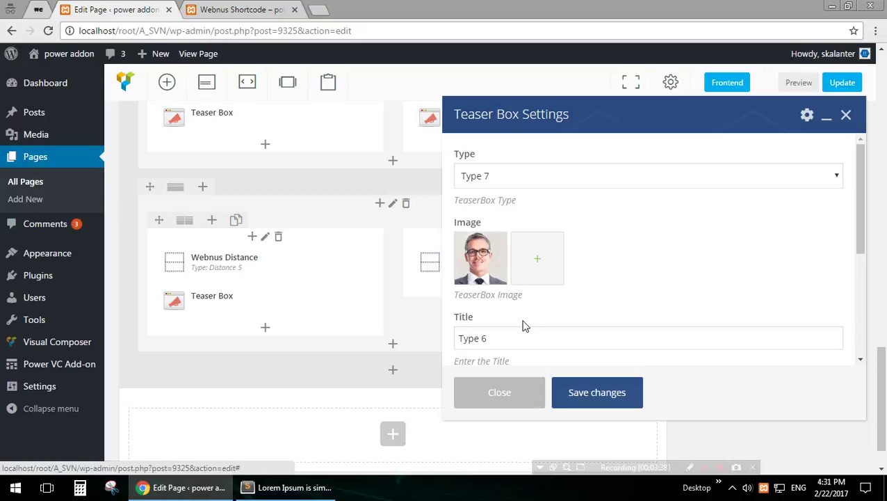
- Title the Type 7 Teaser Box "Type 7", save its settings, and place a clone of it in the second column
{"action": "left_click", "coordinate": [527, 337]}
{"action": "key", "text": "BackSpace"}
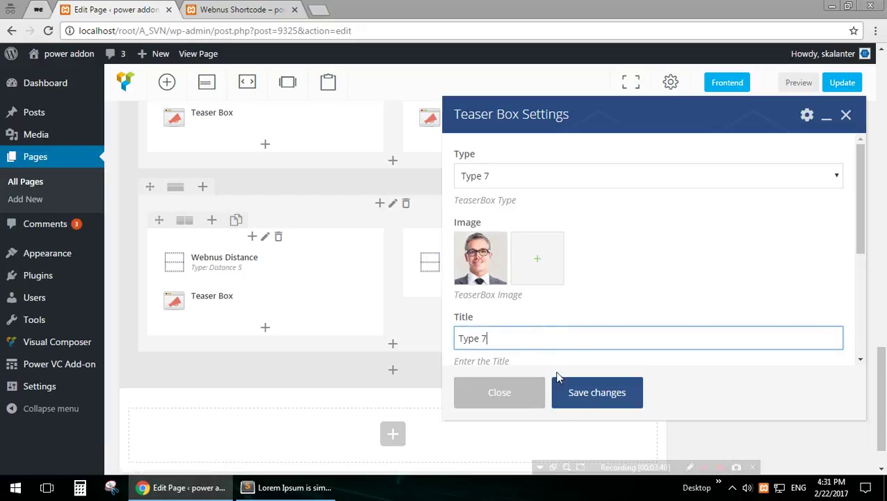
{"action": "left_click", "coordinate": [582, 397]}
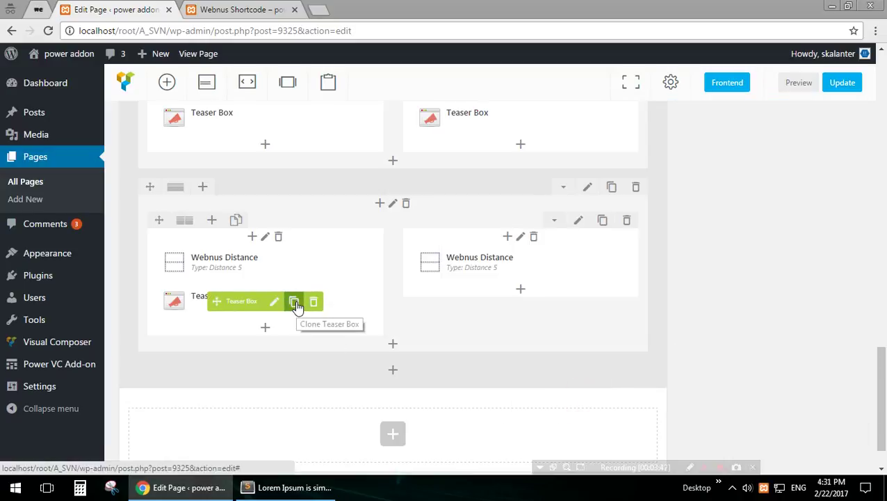
{"action": "left_click", "coordinate": [296, 306]}
{"action": "left_click_drag", "start_coordinate": [245, 335], "coordinate": [515, 308]}
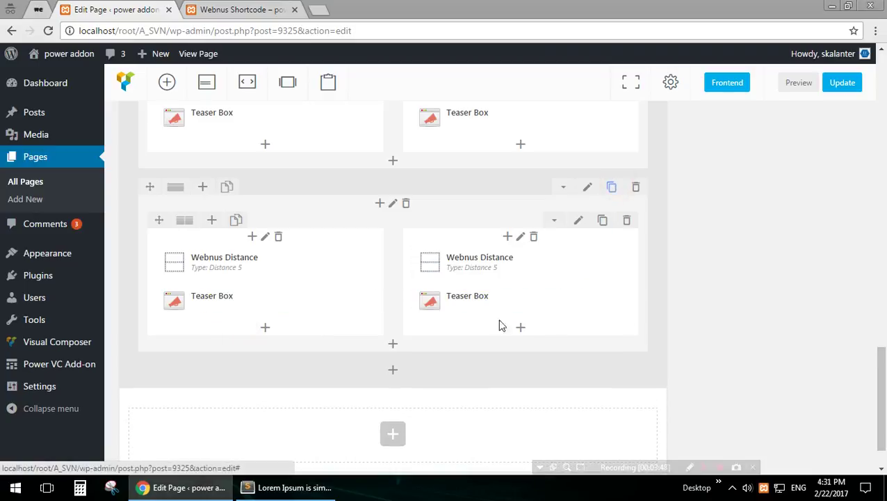
- Clone the outer row with the Type 7 boxes and delete the Teaser Box from the new row's second column
{"action": "left_click", "coordinate": [568, 288]}
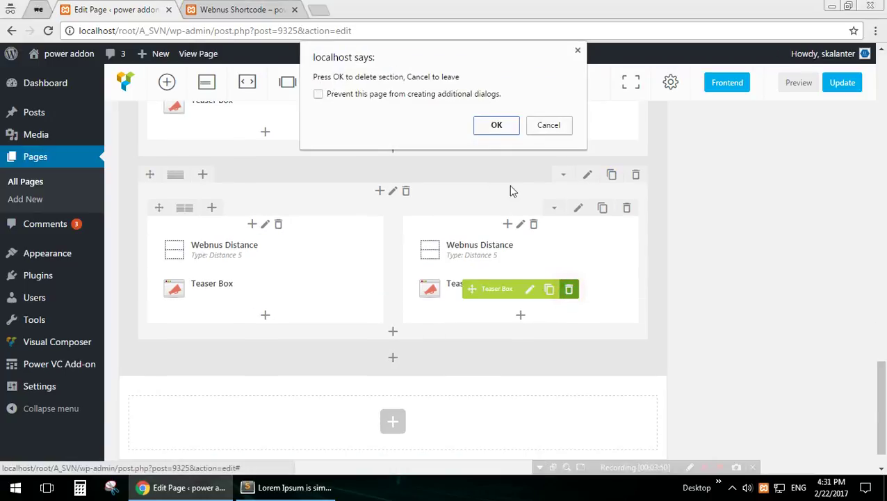
{"action": "left_click", "coordinate": [487, 125]}
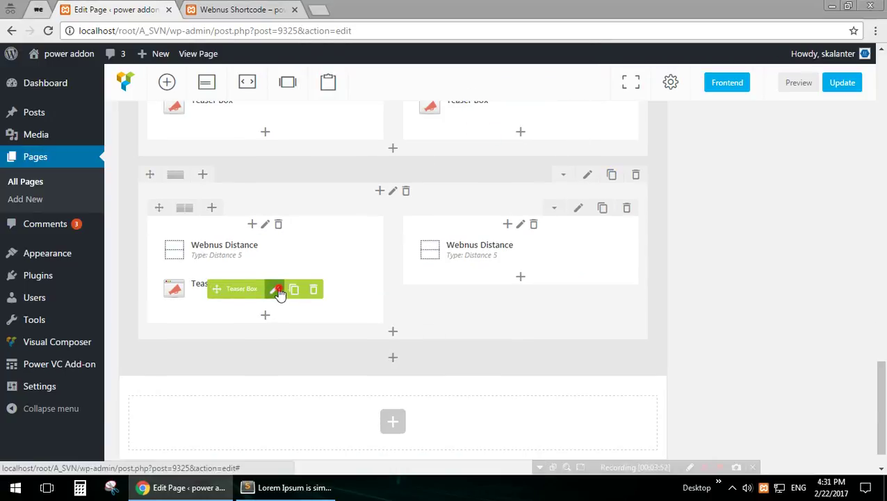
- Remove the image from the new row's remaining Teaser Box and set its type to Type 8
{"action": "left_click", "coordinate": [277, 290]}
{"action": "left_click", "coordinate": [484, 261]}
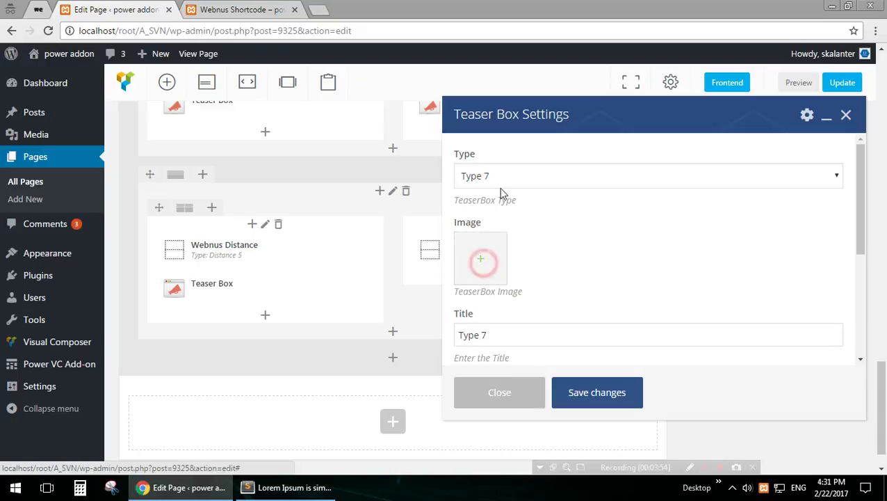
{"action": "left_click", "coordinate": [495, 182]}
{"action": "left_click", "coordinate": [474, 299]}
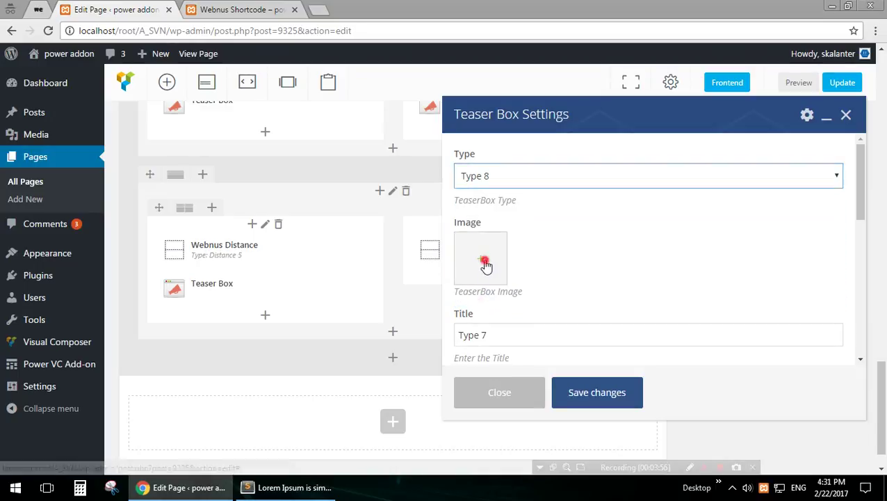
- Set the Type 8 Teaser Box's image to the photo of the grey-haired man in a blue denim shirt
{"action": "left_click", "coordinate": [485, 262]}
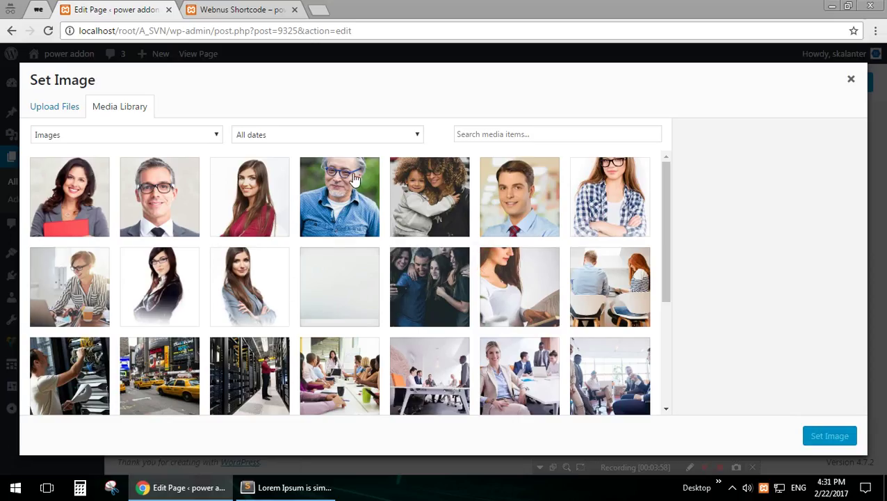
{"action": "left_click", "coordinate": [429, 307]}
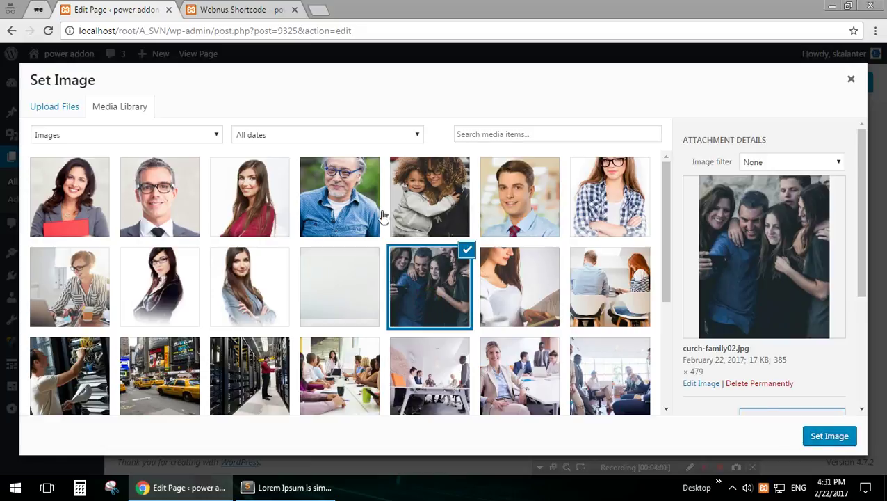
{"action": "left_click", "coordinate": [376, 213]}
{"action": "left_click", "coordinate": [819, 445]}
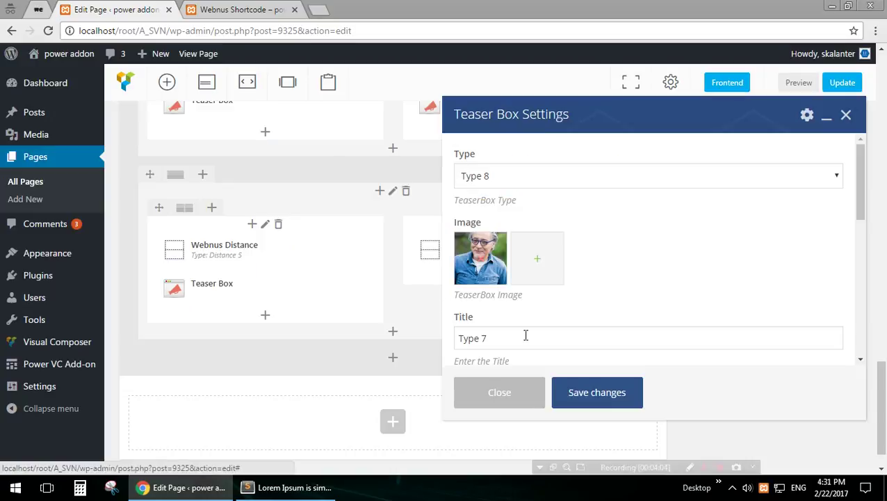
- Title the Type 8 Teaser Box "Type 8", save its settings, and place a clone of it in the second column
{"action": "left_click", "coordinate": [525, 335]}
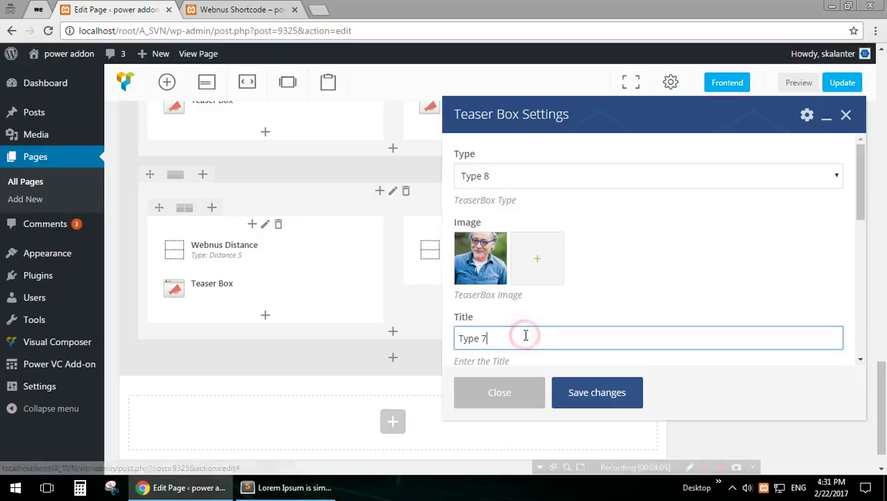
{"action": "key", "text": "BackSpace"}
{"action": "type", "text": "8"}
{"action": "left_click", "coordinate": [596, 392]}
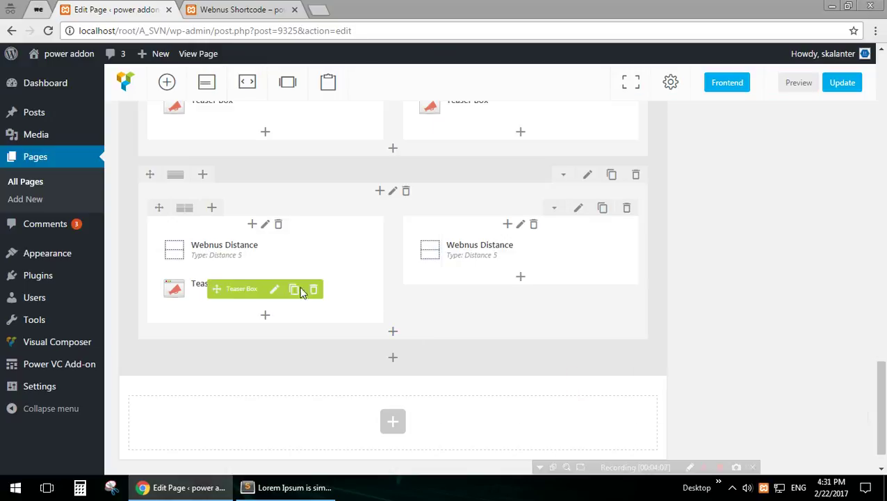
{"action": "left_click", "coordinate": [292, 288]}
{"action": "left_click_drag", "start_coordinate": [245, 332], "coordinate": [471, 293]}
- Clone the outer row with the Type 8 boxes and delete the Teaser Box from the new row's second column
{"action": "left_click", "coordinate": [613, 175]}
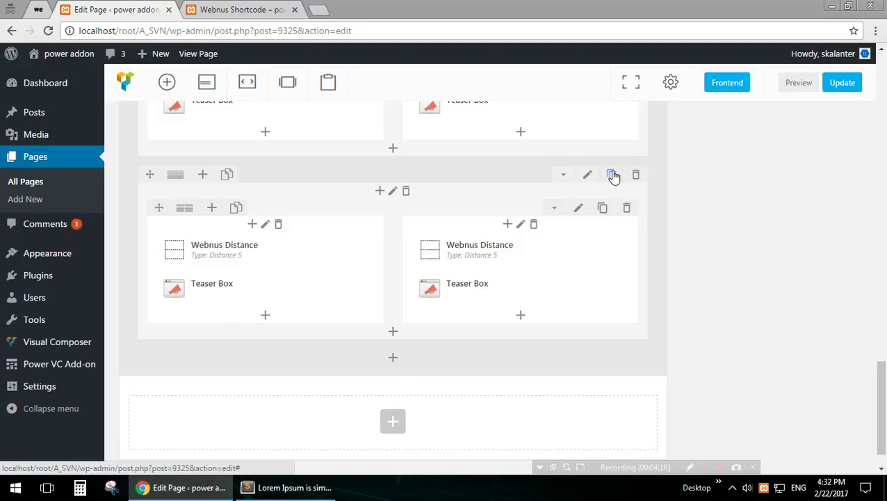
{"action": "left_click", "coordinate": [568, 276]}
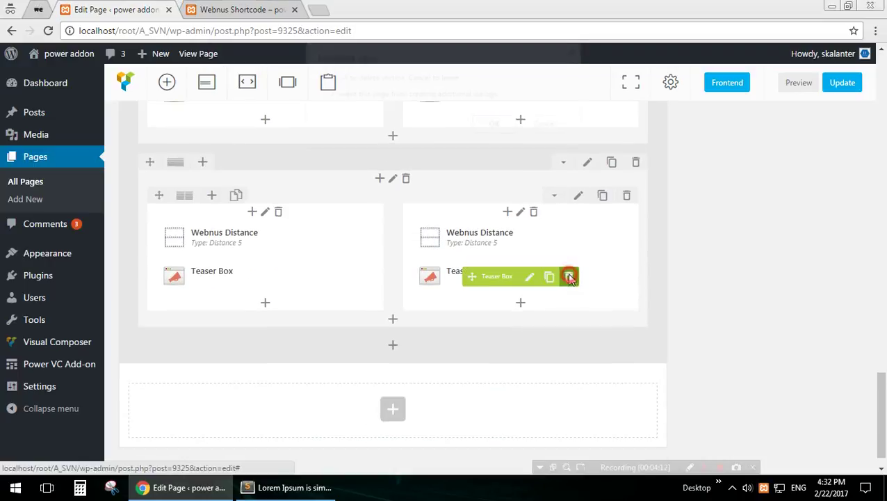
{"action": "left_click", "coordinate": [511, 126]}
- Title the new row's remaining Teaser Box "Type 9" and set its type to Type 9
{"action": "left_click", "coordinate": [275, 278]}
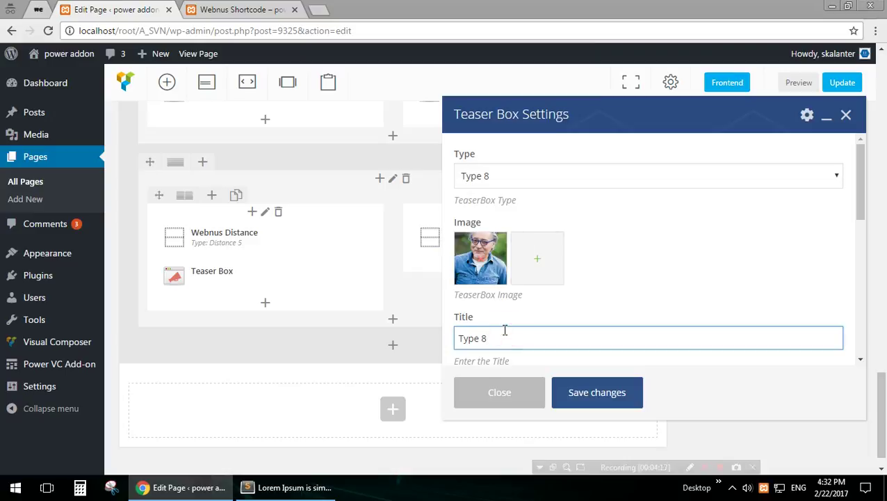
{"action": "left_click", "coordinate": [532, 182]}
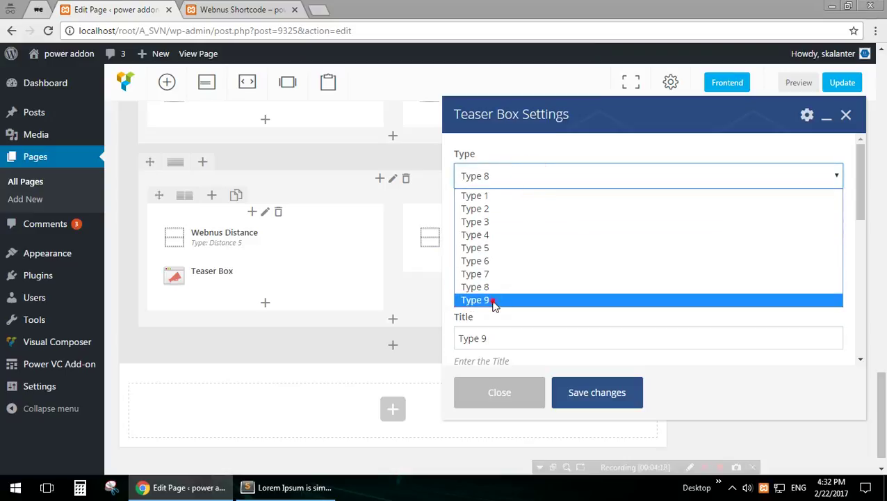
{"action": "left_click", "coordinate": [495, 303]}
- Replace the Type 9 Teaser Box's image with curch-family02.jpg from the media library
{"action": "left_click", "coordinate": [480, 261]}
{"action": "left_click", "coordinate": [480, 261]}
{"action": "scroll", "coordinate": [480, 261], "scroll_direction": "down", "scroll_amount": 5}
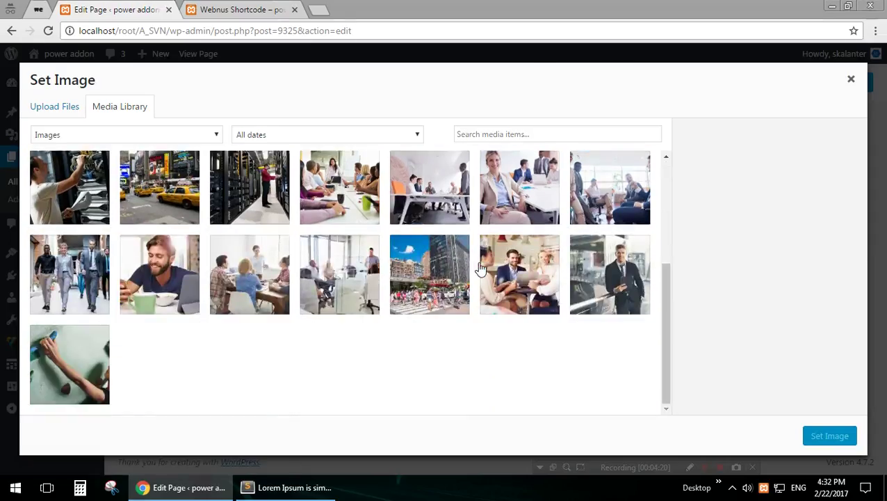
{"action": "scroll", "coordinate": [480, 261], "scroll_direction": "up", "scroll_amount": 5}
{"action": "left_click", "coordinate": [429, 286]}
{"action": "left_click", "coordinate": [825, 438]}
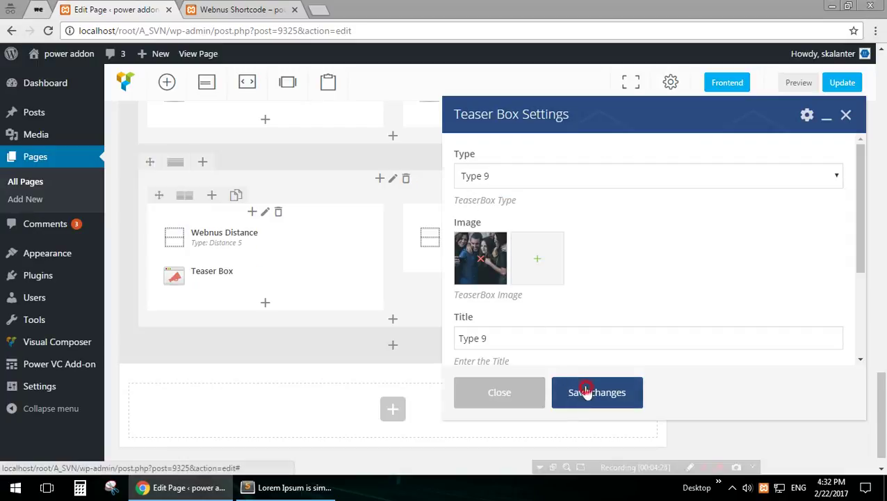
- Save the Type 9 Teaser Box's settings and place a clone of it in the second column
{"action": "left_click", "coordinate": [586, 390]}
{"action": "mouse_move", "coordinate": [269, 289]}
{"action": "left_click", "coordinate": [292, 278]}
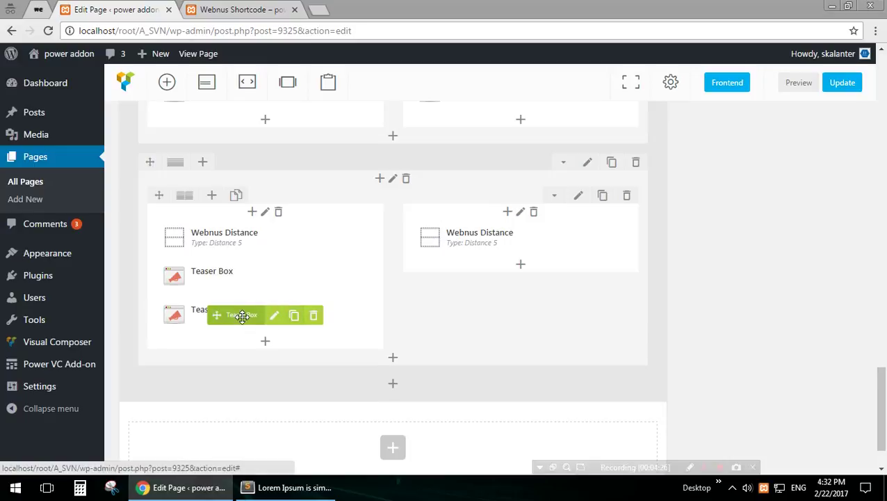
{"action": "left_click_drag", "start_coordinate": [242, 317], "coordinate": [482, 275]}
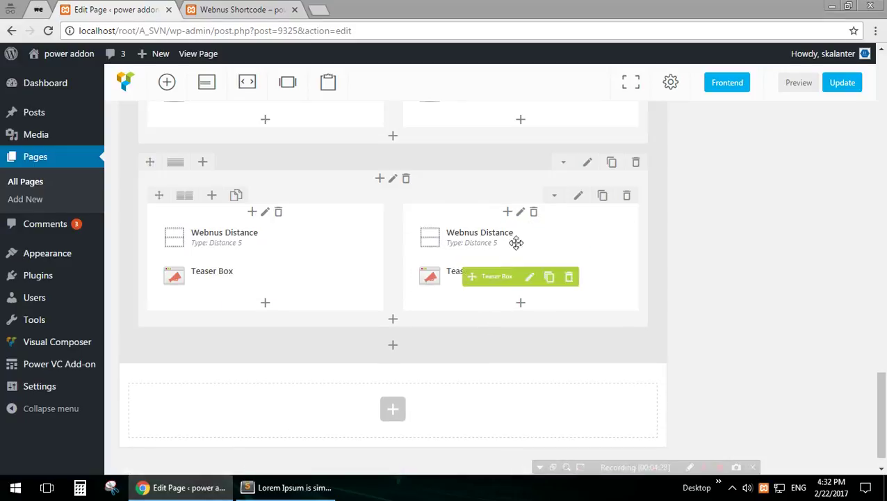
- Clone the outer row with the Type 9 boxes and delete the Teaser Boxes from both columns of the new row
{"action": "mouse_move", "coordinate": [563, 244]}
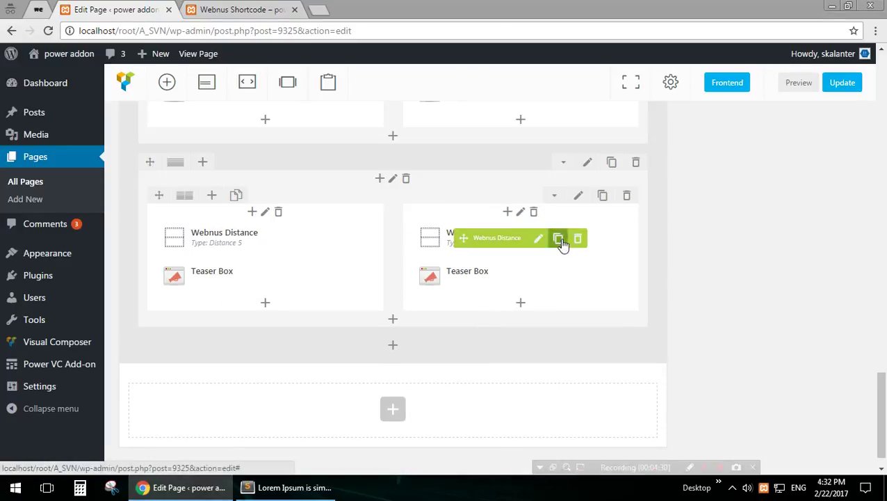
{"action": "left_click", "coordinate": [609, 164]}
{"action": "scroll", "coordinate": [556, 341], "scroll_direction": "down", "scroll_amount": 2}
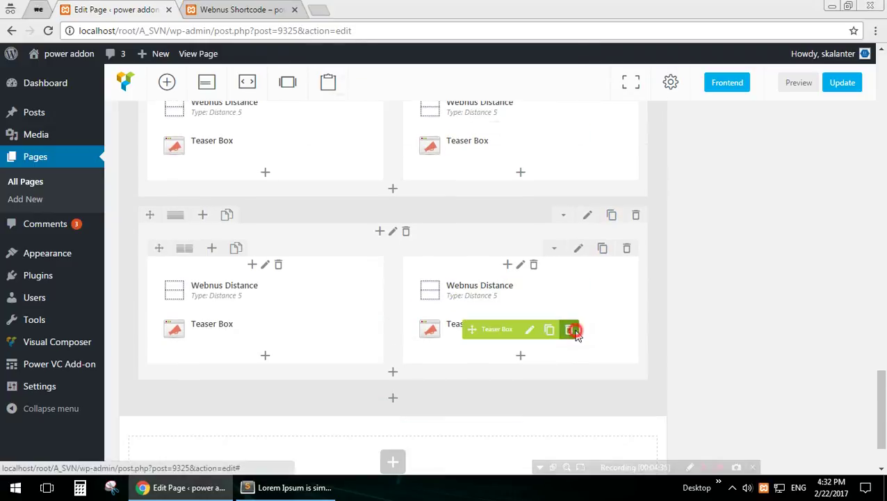
{"action": "left_click", "coordinate": [572, 330]}
{"action": "left_click", "coordinate": [498, 125]}
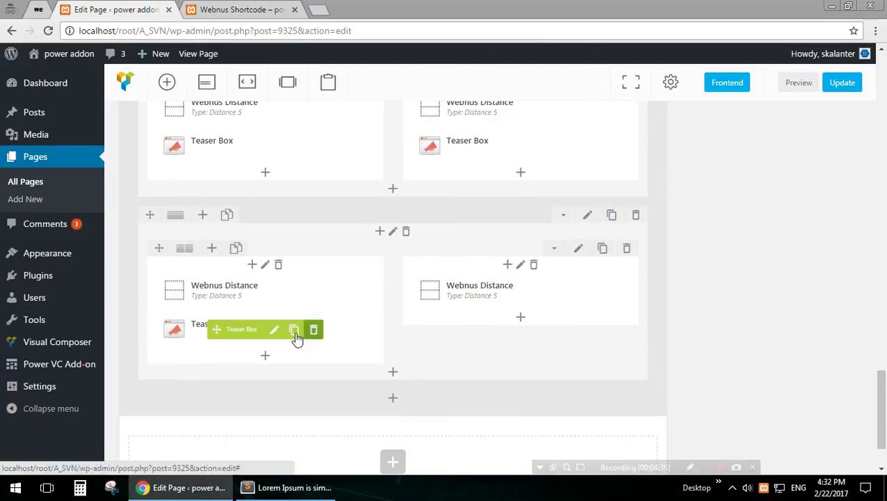
{"action": "left_click", "coordinate": [313, 330]}
{"action": "left_click", "coordinate": [493, 125]}
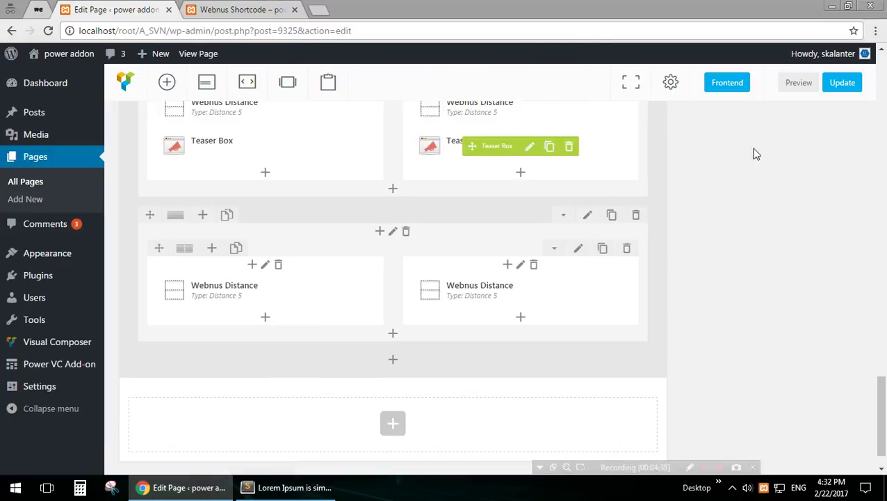
- Update the page and switch to its published version in the other browser tab
{"action": "left_click", "coordinate": [849, 84]}
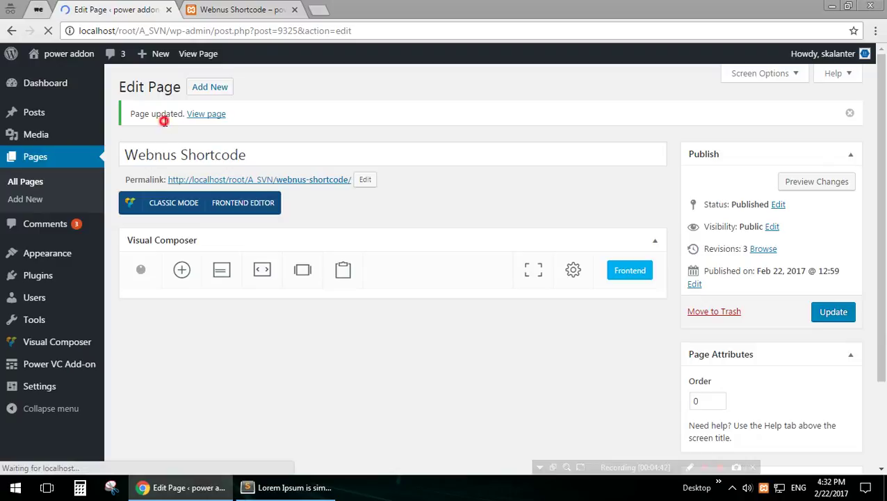
{"action": "left_click", "coordinate": [248, 8]}
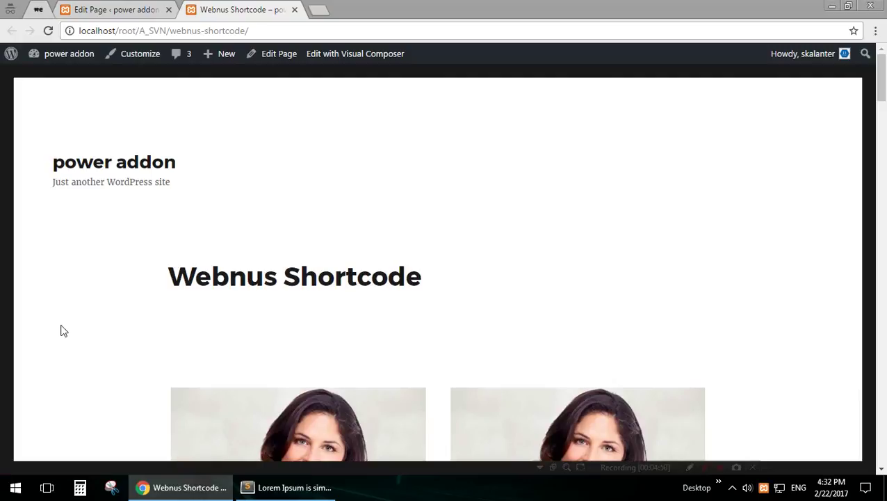
- Examine the Teaser Boxes of Type 1 to Type 9 and their hover effects on the published page
{"action": "scroll", "coordinate": [61, 331], "scroll_direction": "down", "scroll_amount": 4}
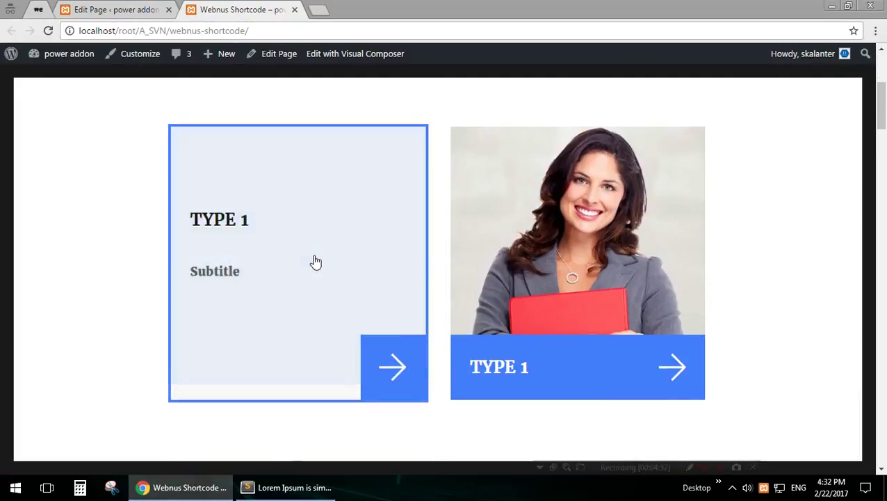
{"action": "scroll", "coordinate": [531, 243], "scroll_direction": "down", "scroll_amount": 5}
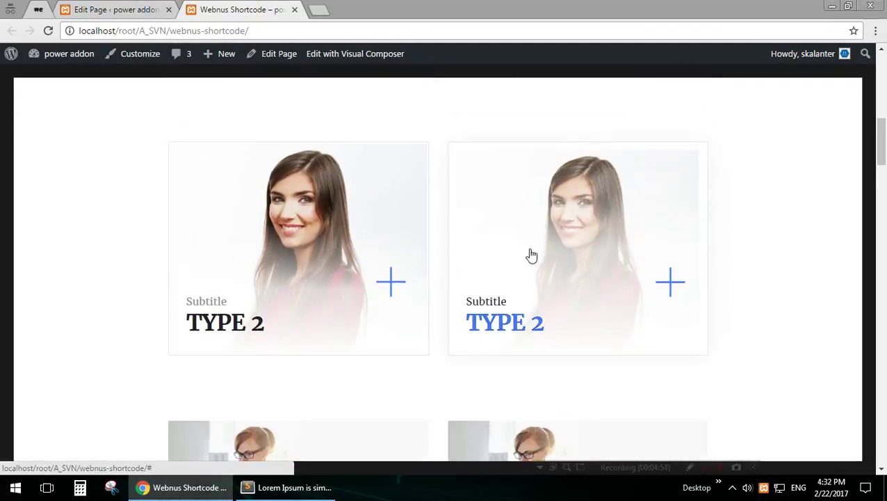
{"action": "scroll", "coordinate": [305, 236], "scroll_direction": "down", "scroll_amount": 3}
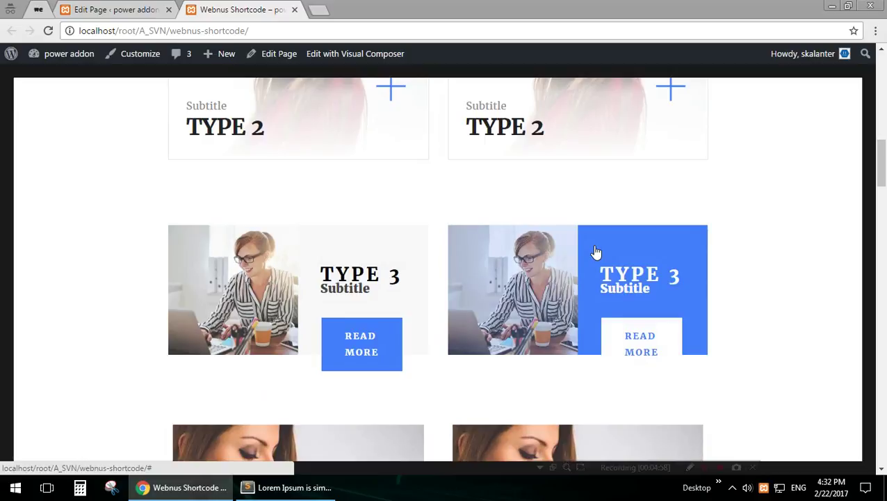
{"action": "scroll", "coordinate": [214, 320], "scroll_direction": "down", "scroll_amount": 5}
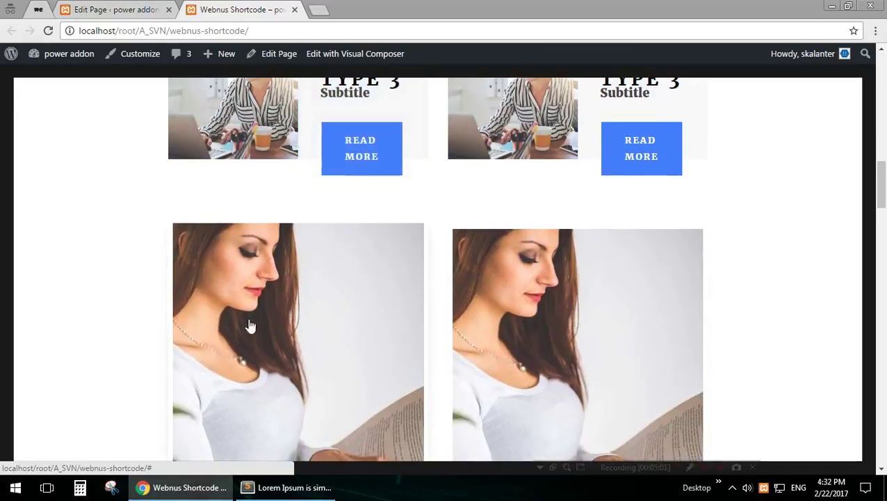
{"action": "scroll", "coordinate": [355, 273], "scroll_direction": "down", "scroll_amount": 5}
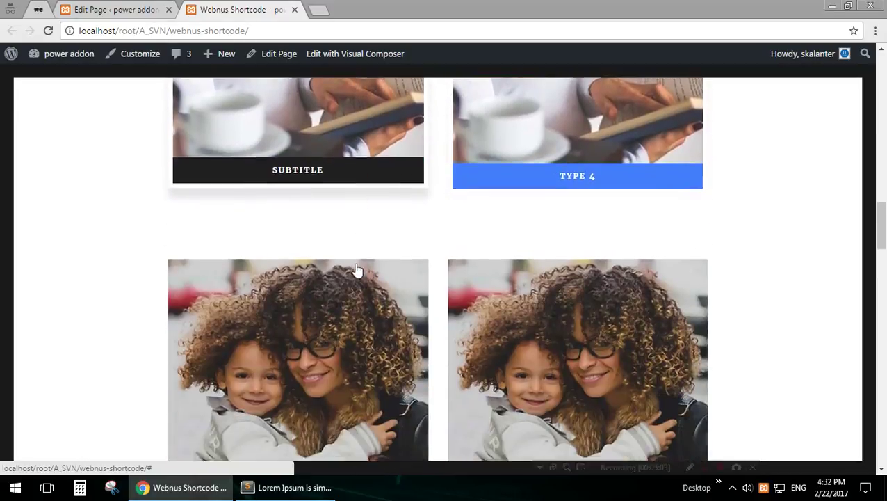
{"action": "scroll", "coordinate": [591, 237], "scroll_direction": "down", "scroll_amount": 5}
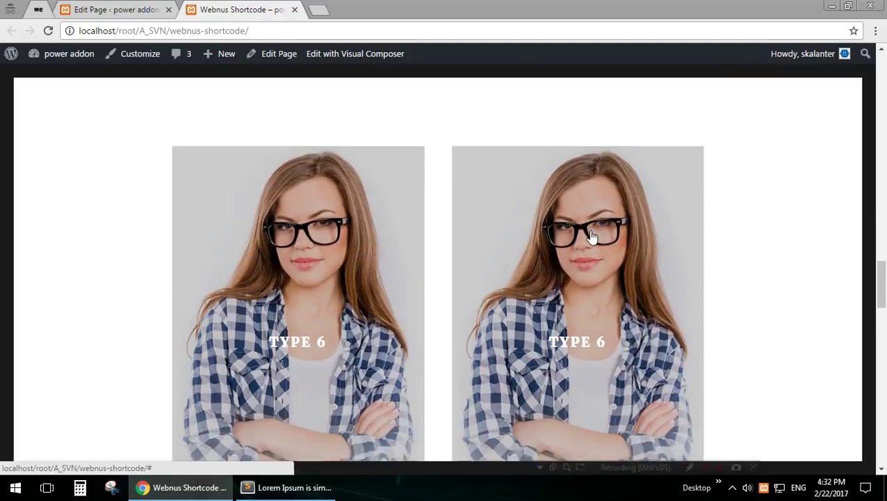
{"action": "scroll", "coordinate": [351, 301], "scroll_direction": "down", "scroll_amount": 5}
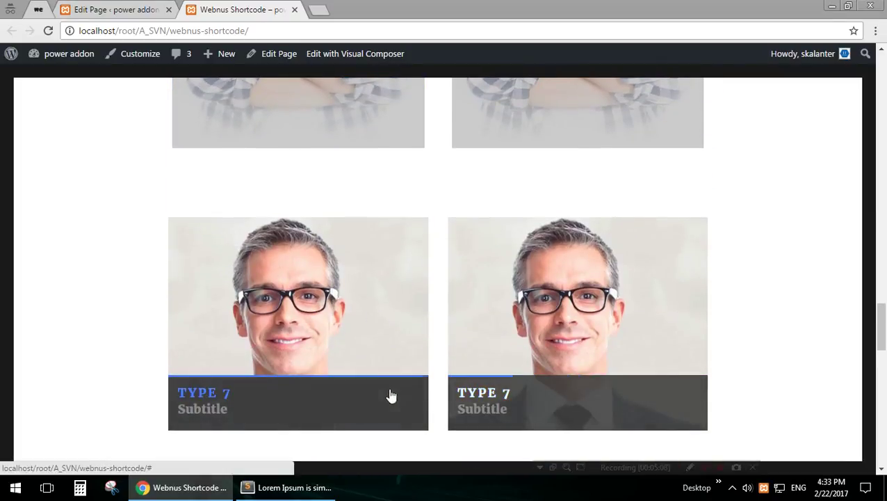
{"action": "scroll", "coordinate": [386, 390], "scroll_direction": "down", "scroll_amount": 5}
{"action": "scroll", "coordinate": [360, 362], "scroll_direction": "down", "scroll_amount": 2}
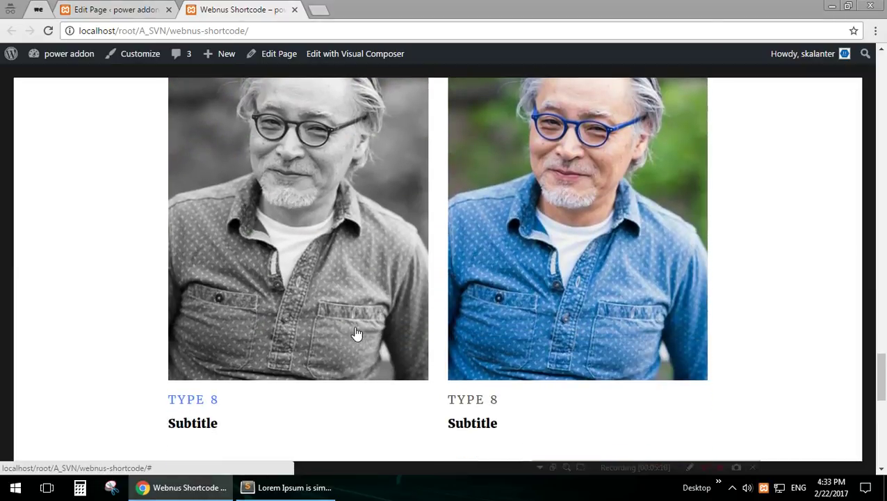
{"action": "scroll", "coordinate": [759, 180], "scroll_direction": "down", "scroll_amount": 6}
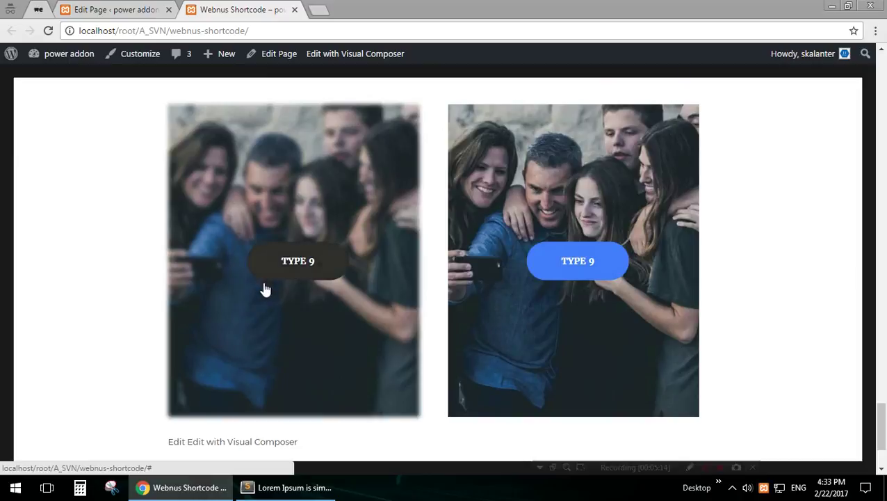
{"action": "scroll", "coordinate": [270, 295], "scroll_direction": "down", "scroll_amount": 3}
{"action": "key", "text": "Home"}
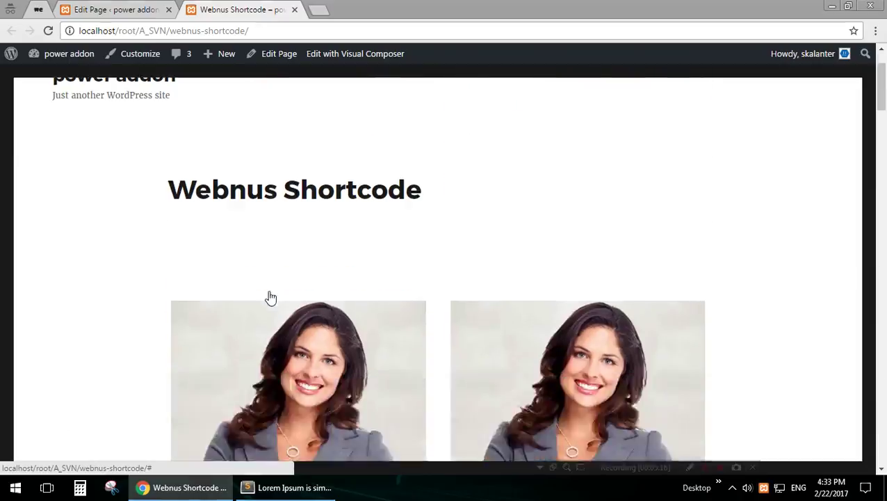
- Close the published page's tab and select the page title "Webnus Shortcode" in the page editor
{"action": "left_click", "coordinate": [294, 10]}
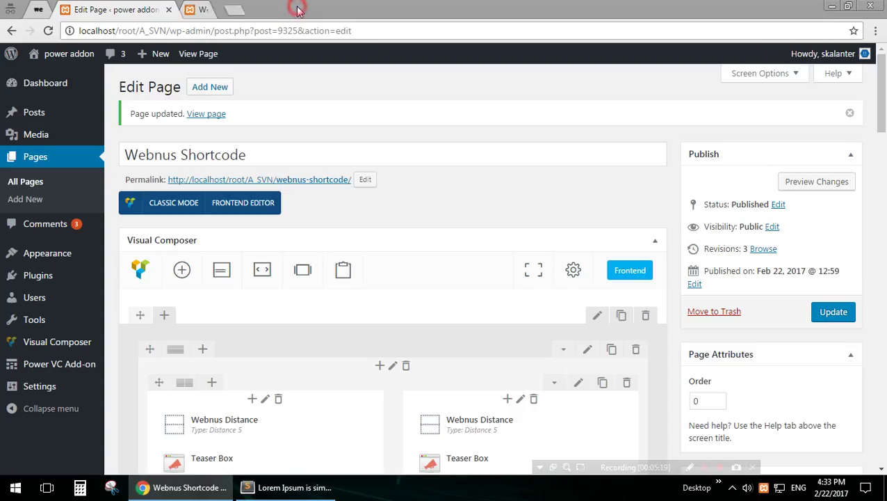
{"action": "triple_click", "coordinate": [281, 154]}
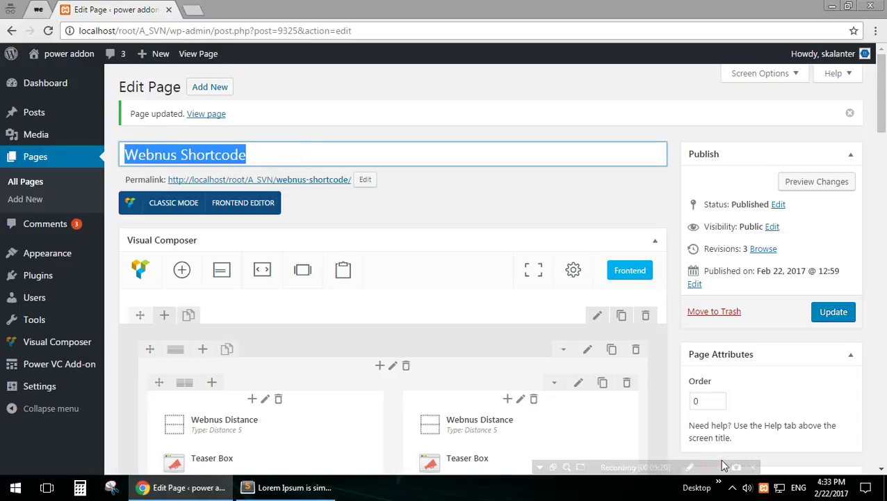